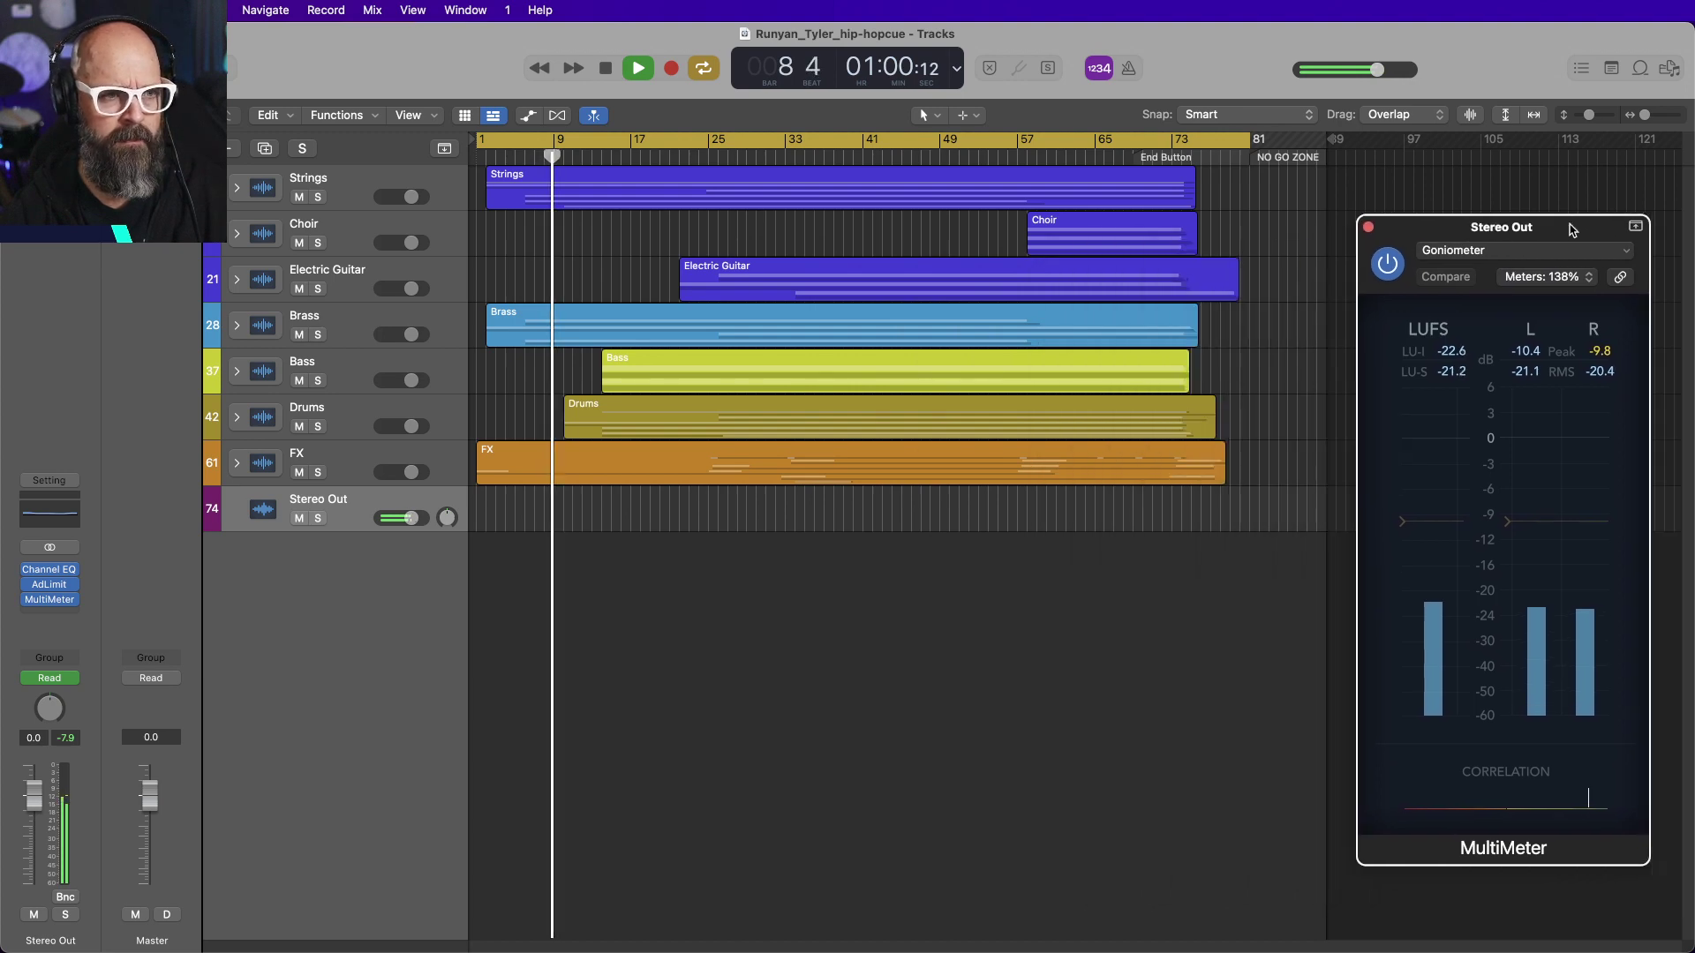
Expand all the track stacks, fit every track of the arrangement in view and stop playback.
click(236, 189)
key(z)
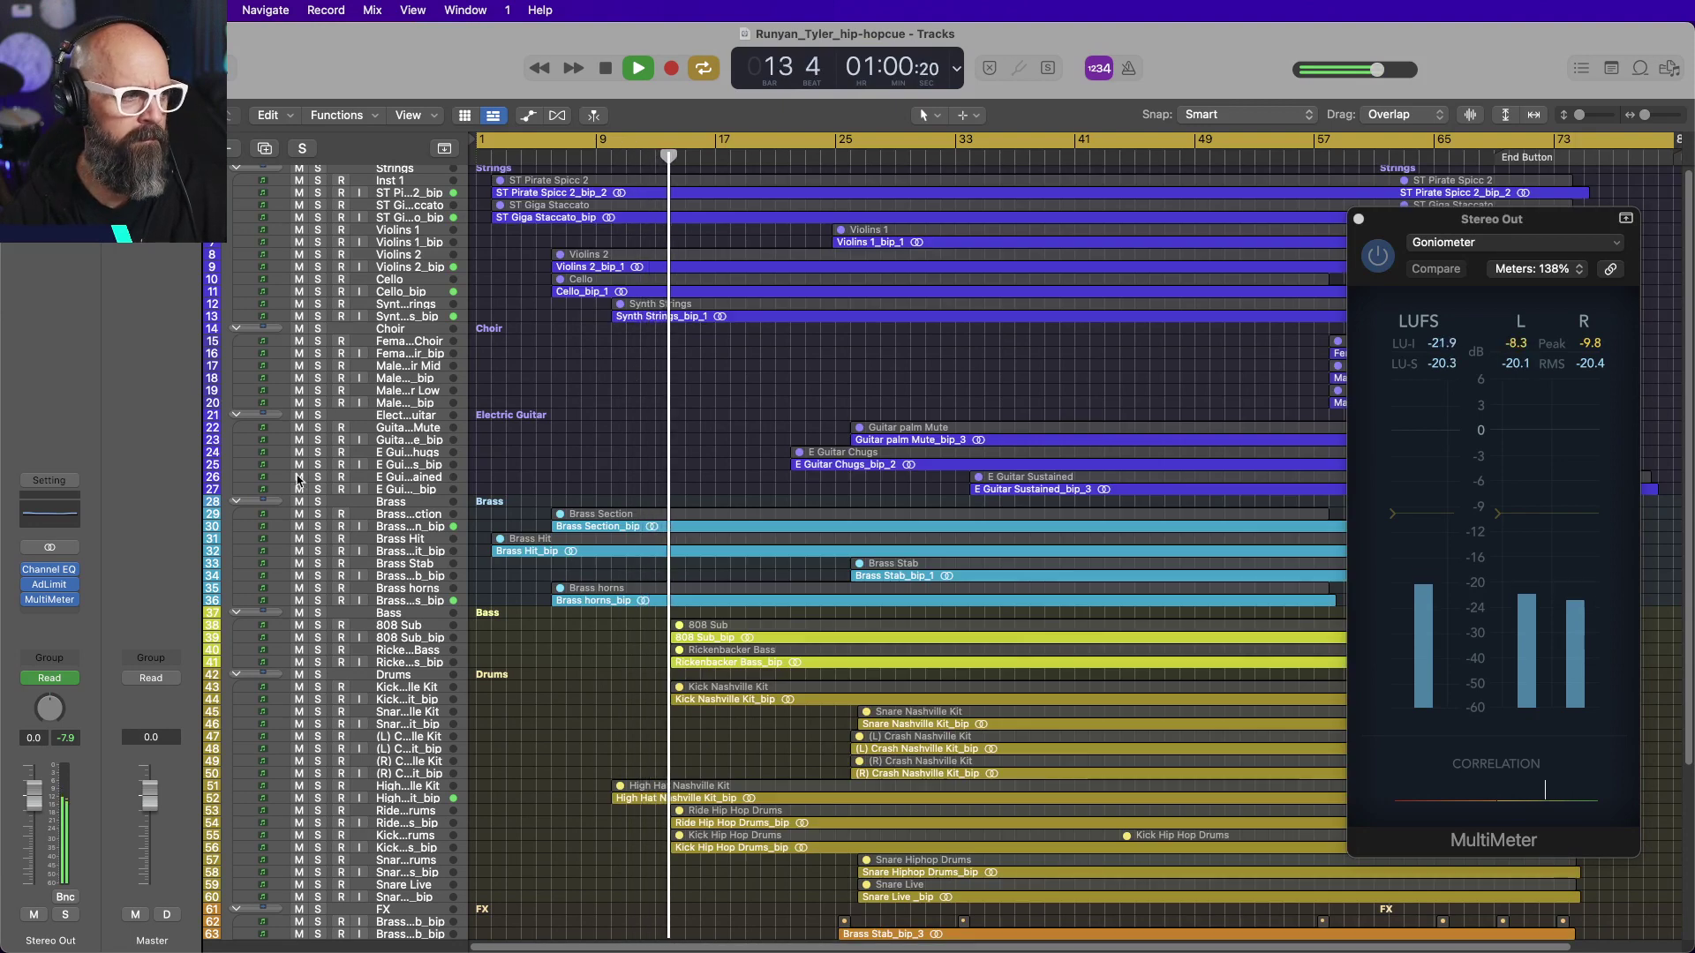
key(space)
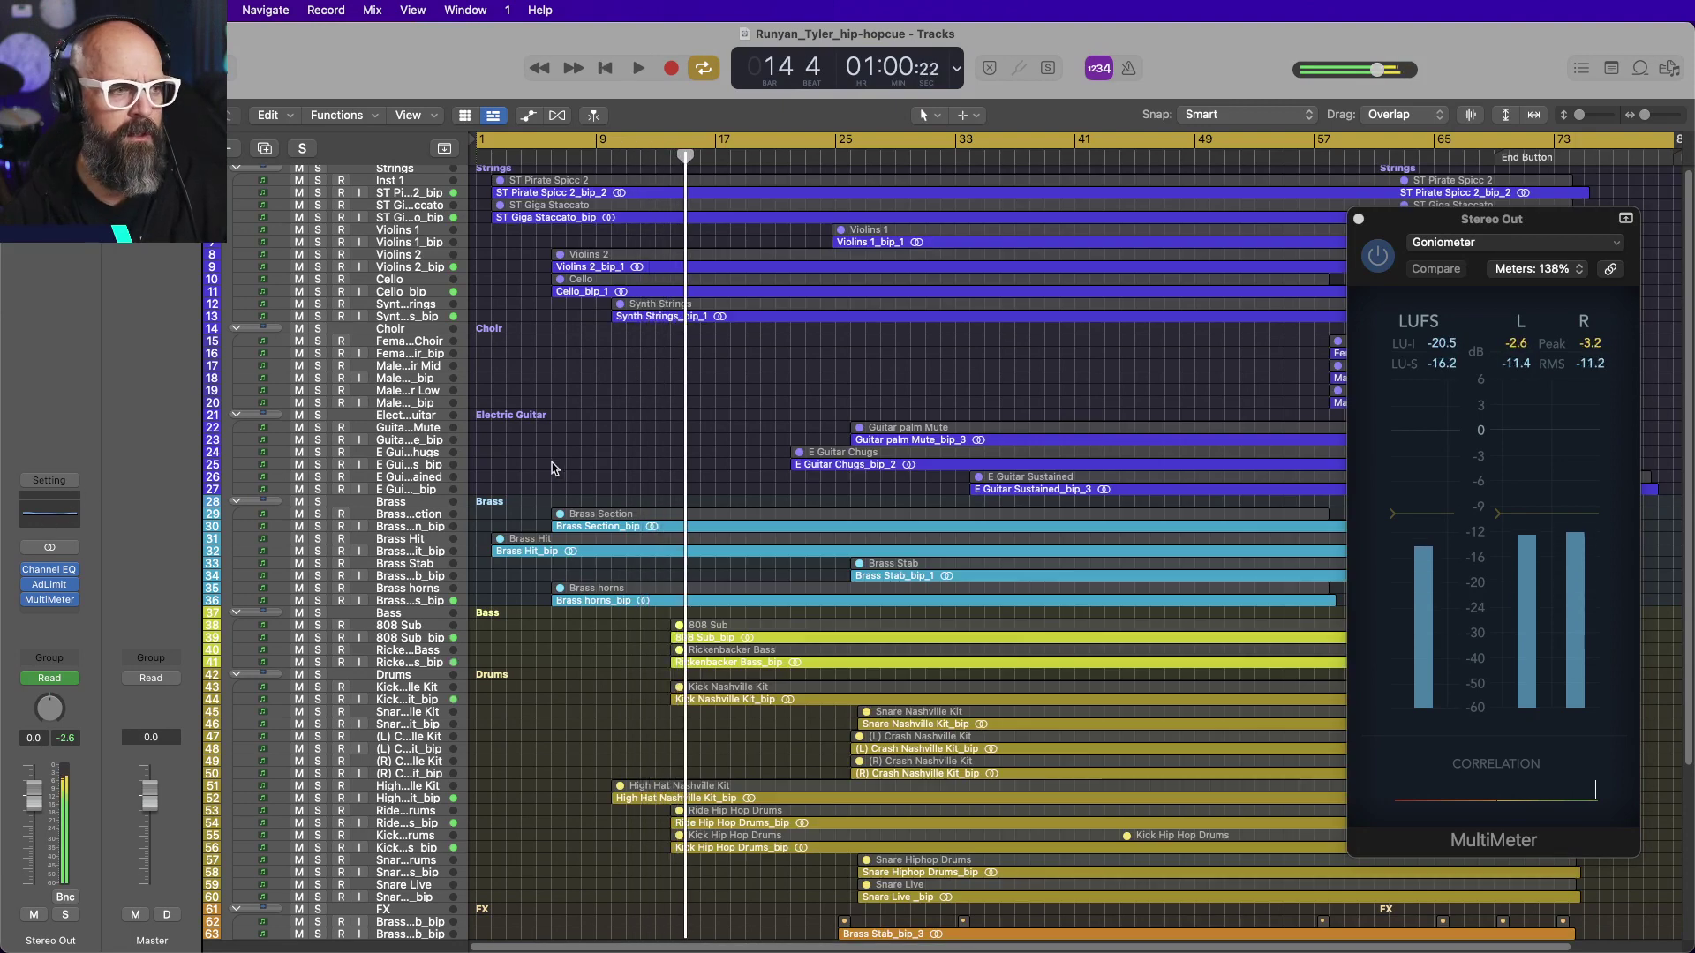
Show the secondary ruler above the arrangement and play the cue from the beginning.
click(420, 126)
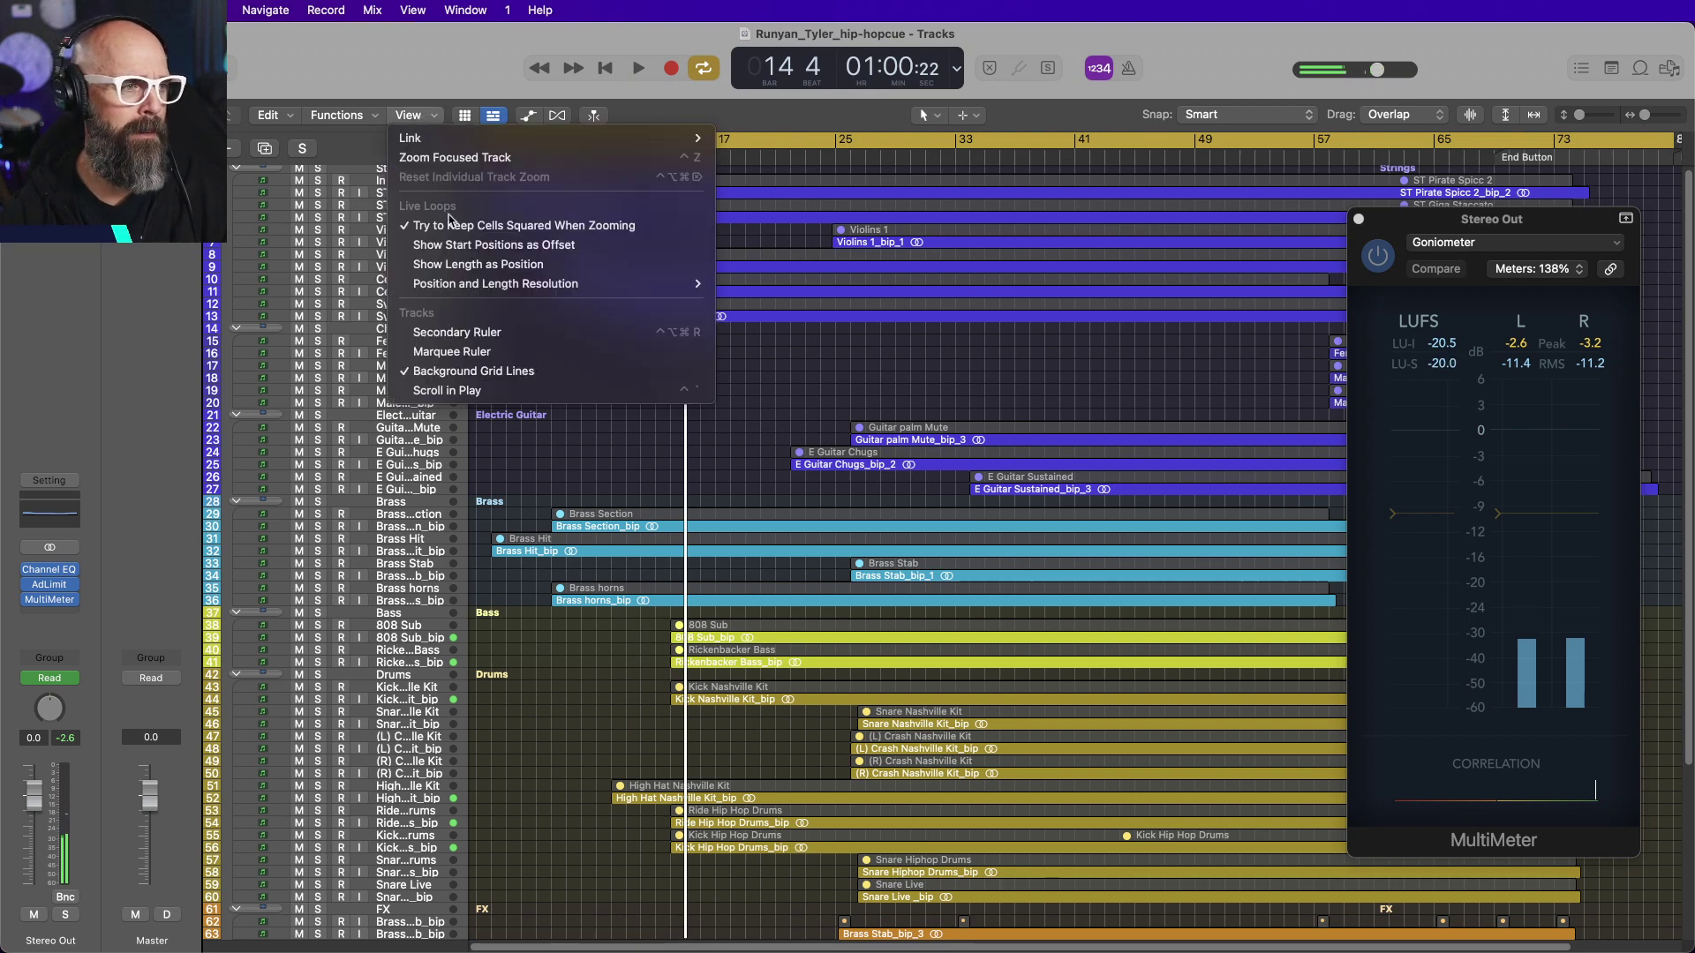
click(415, 330)
key(Return)
key(space)
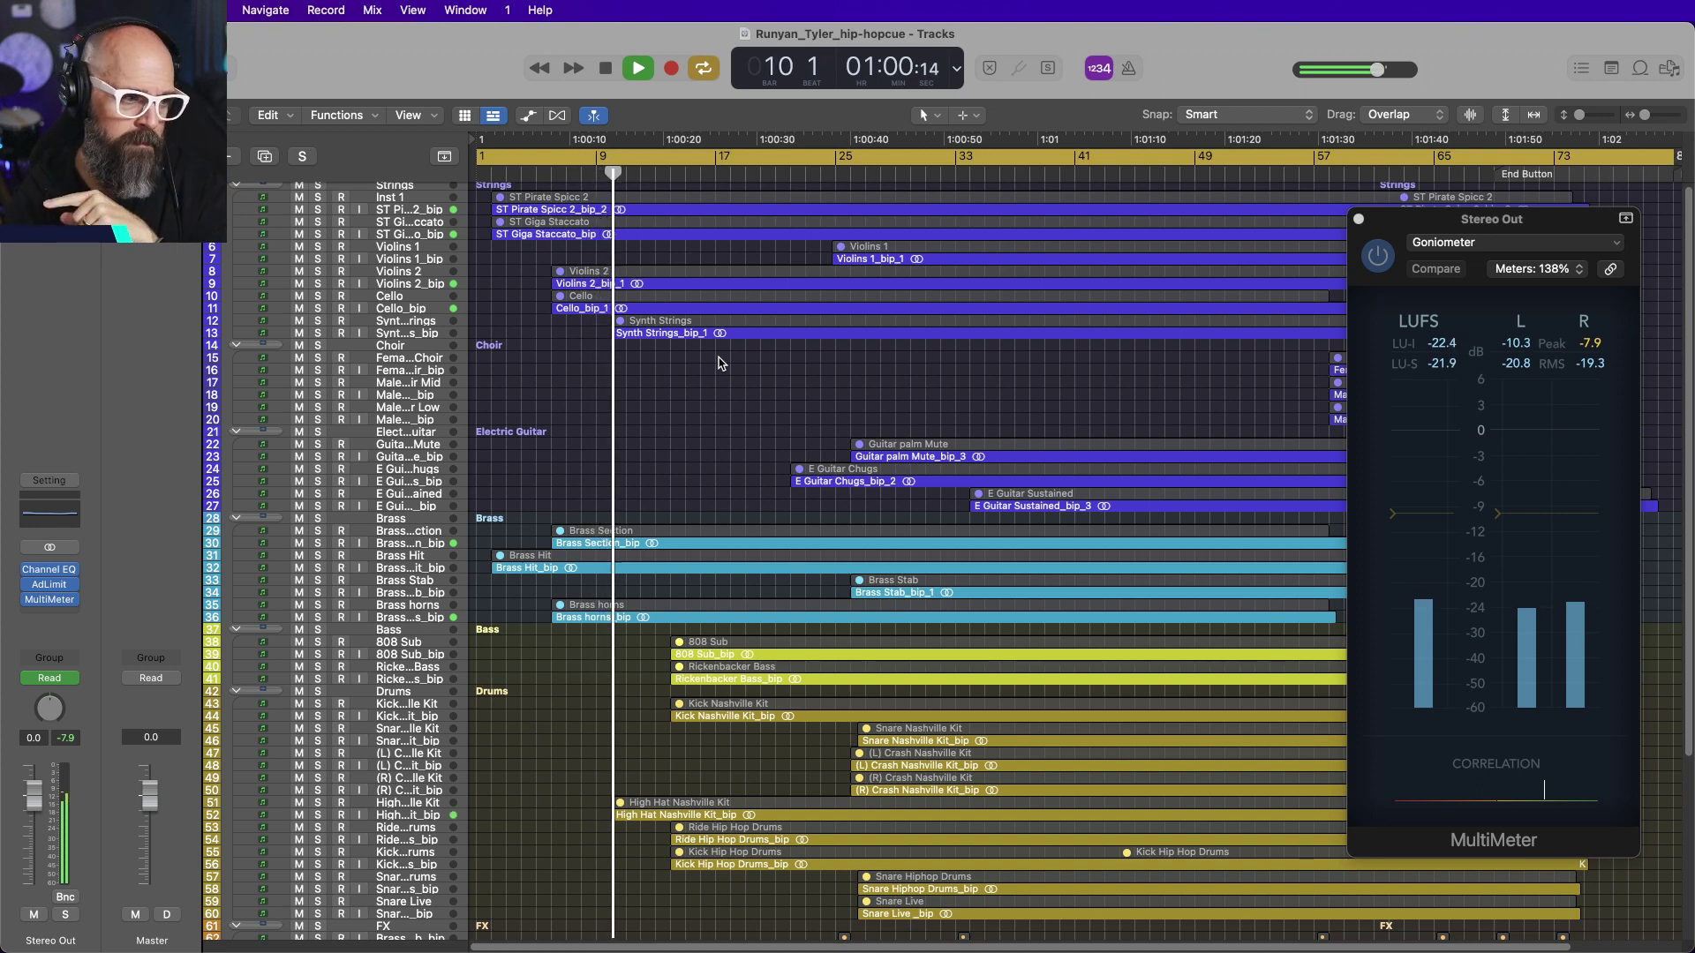
Select the Inst 1 track in the Strings stack, stop playback and open the Stereo Out channel's Channel EQ.
scroll(310, 187, up, 1)
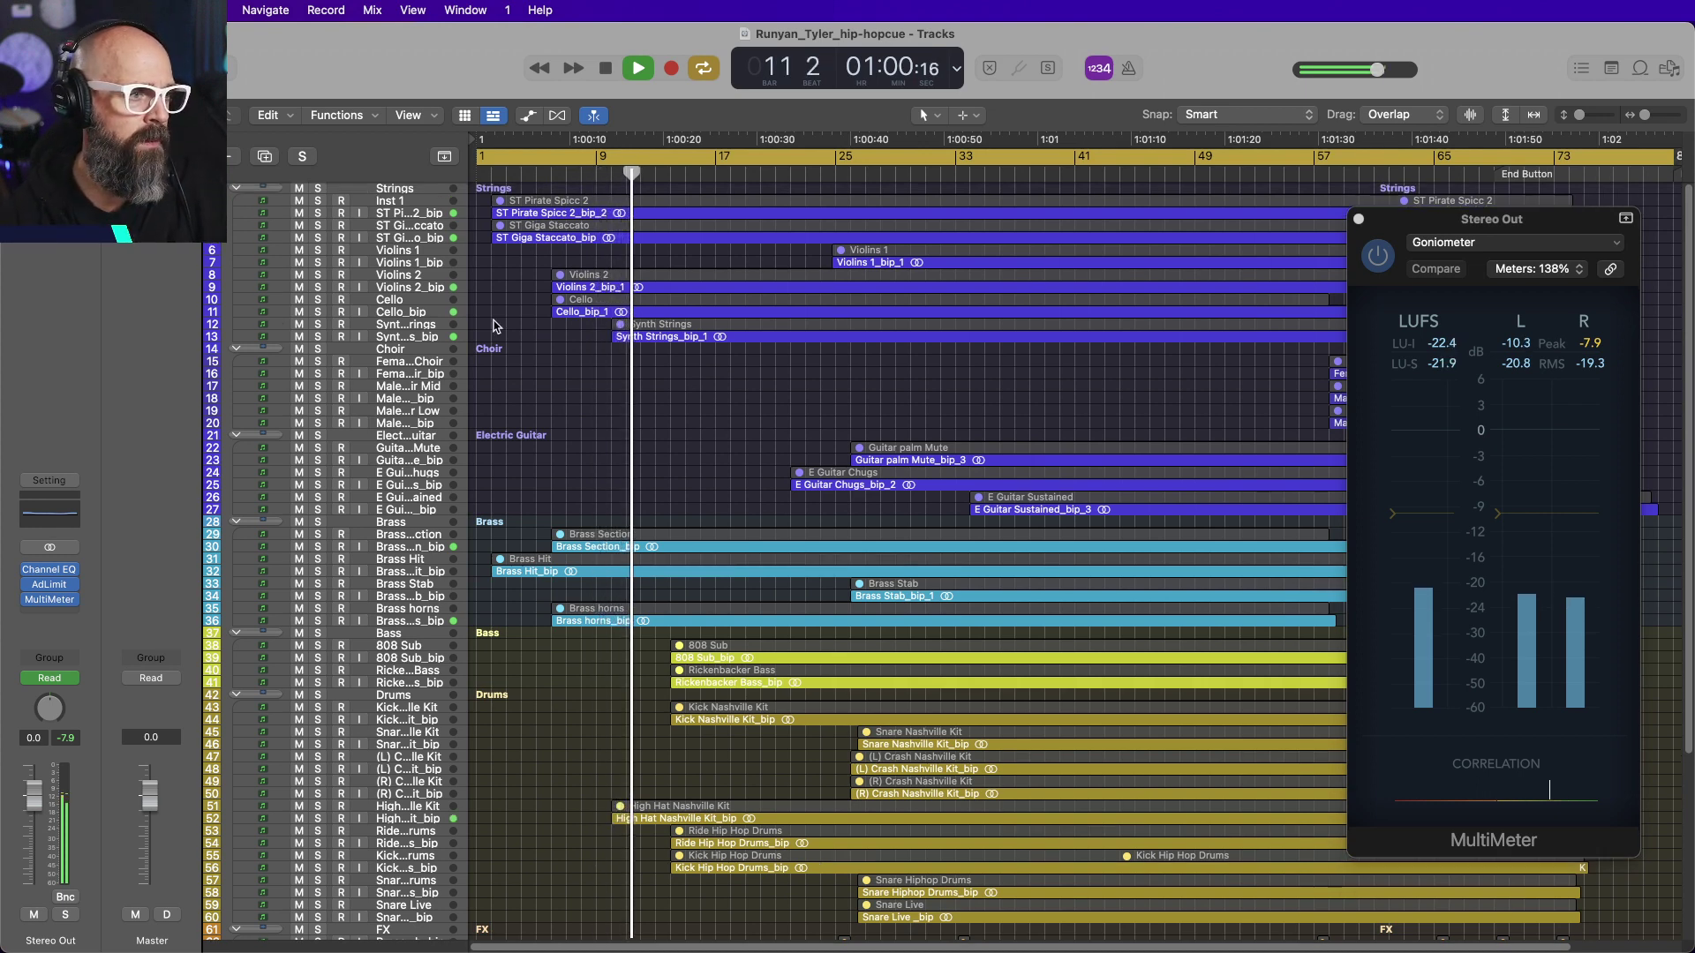
click(310, 188)
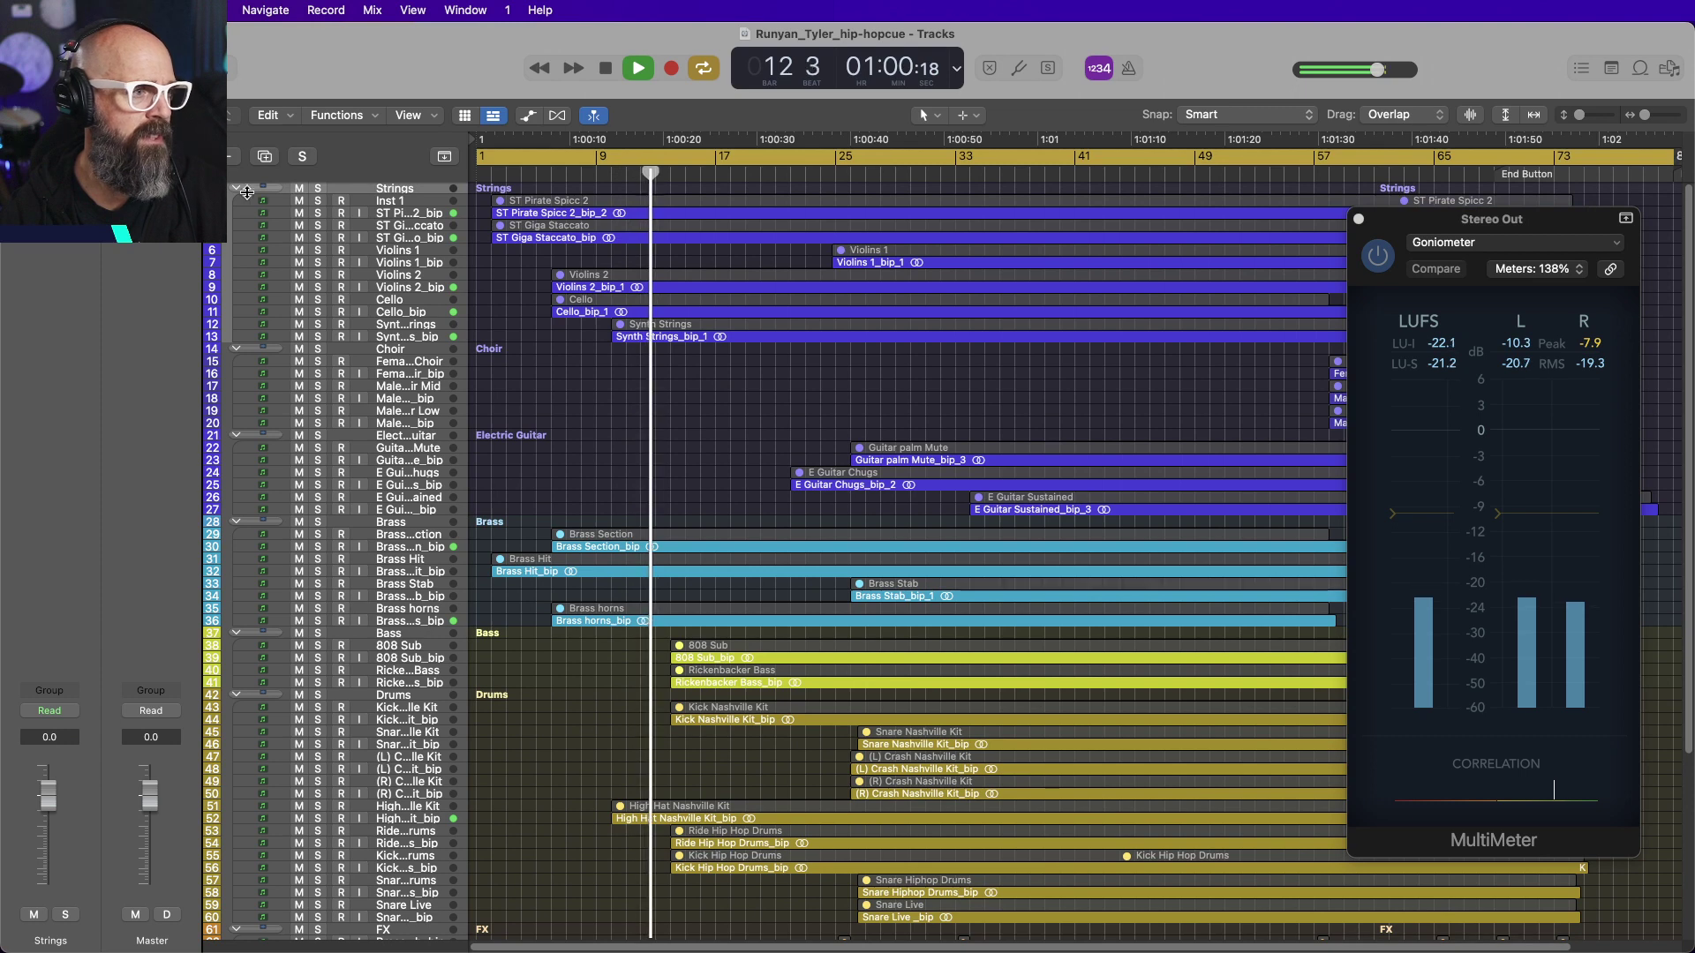
click(345, 204)
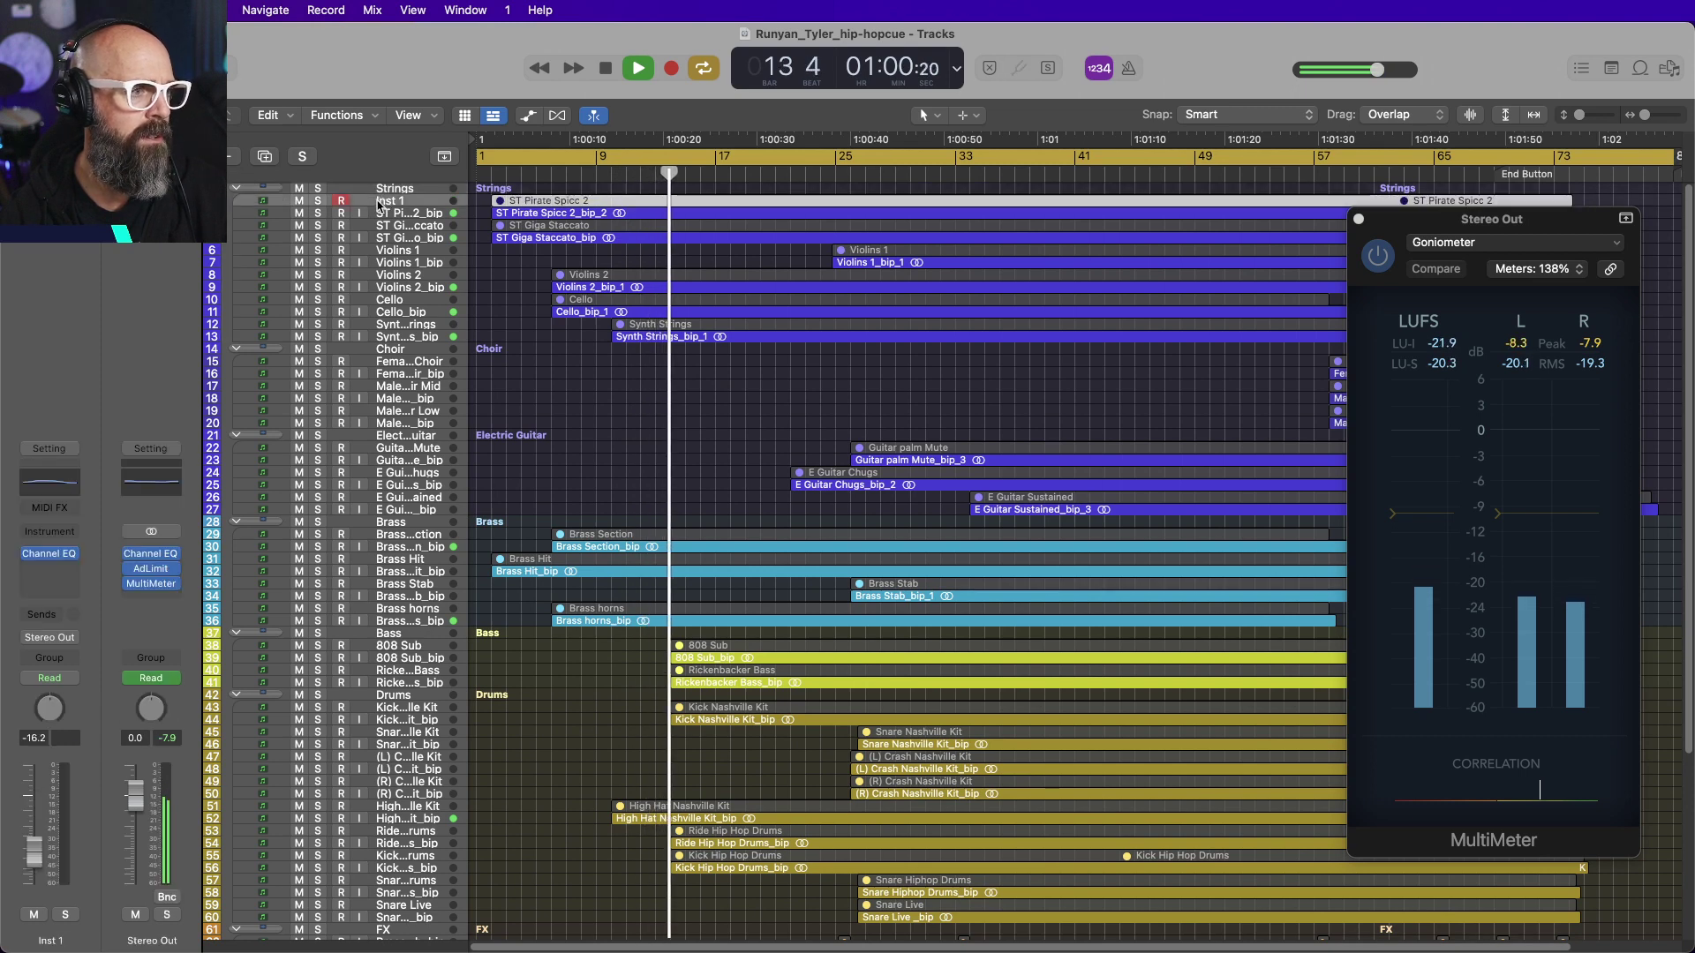
key(space)
click(151, 554)
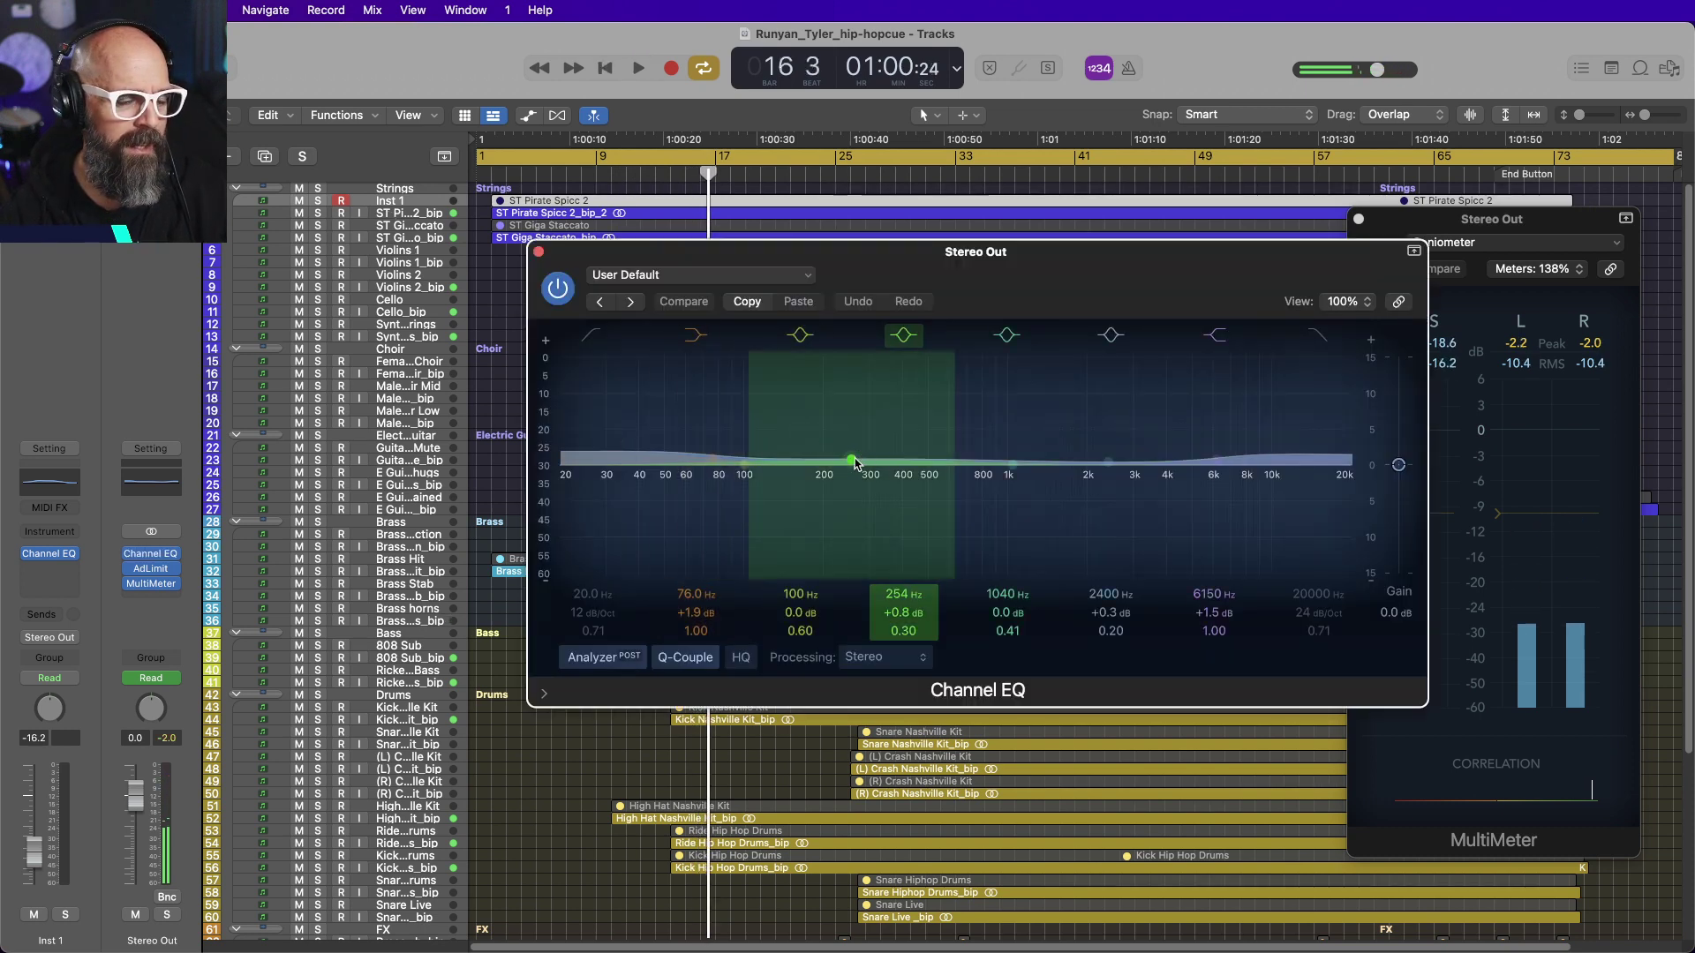
Shape the Stereo Out EQ with a cut of about 1.5 dB near 202 Hz and a 3.1 dB boost at 2840 Hz, and close it.
mouse_move(854, 463)
mouse_down()
mouse_move(854, 397)
mouse_move(841, 486)
mouse_up()
key(space)
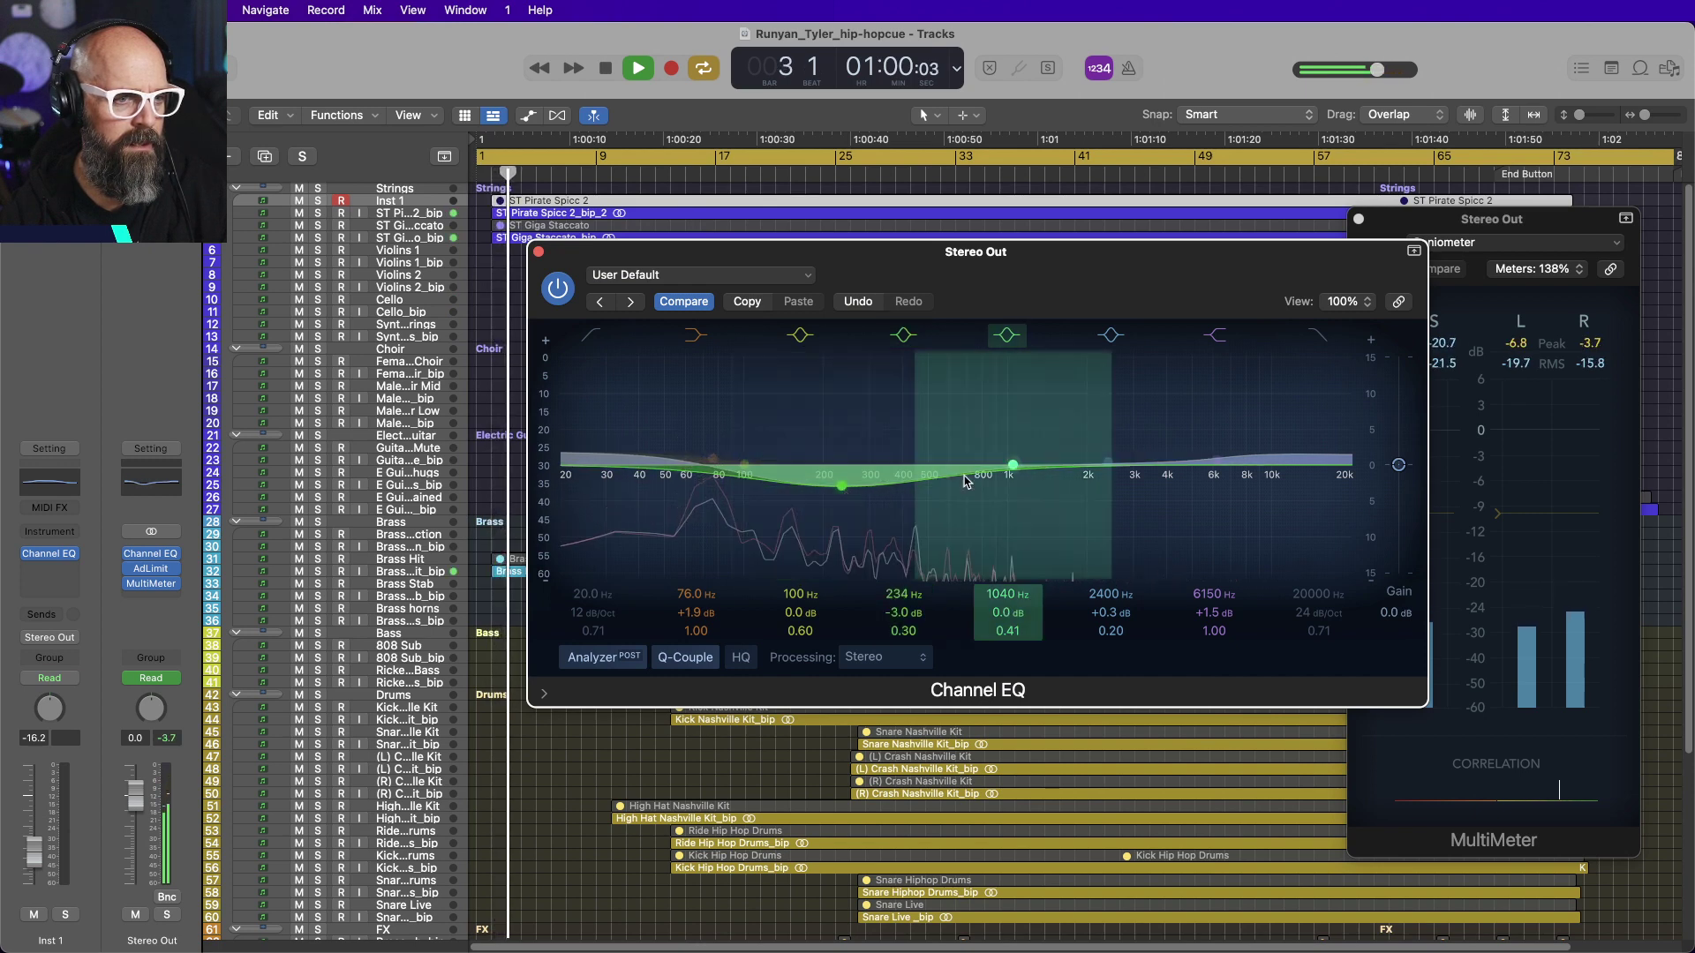
drag(1109, 461, 1121, 443)
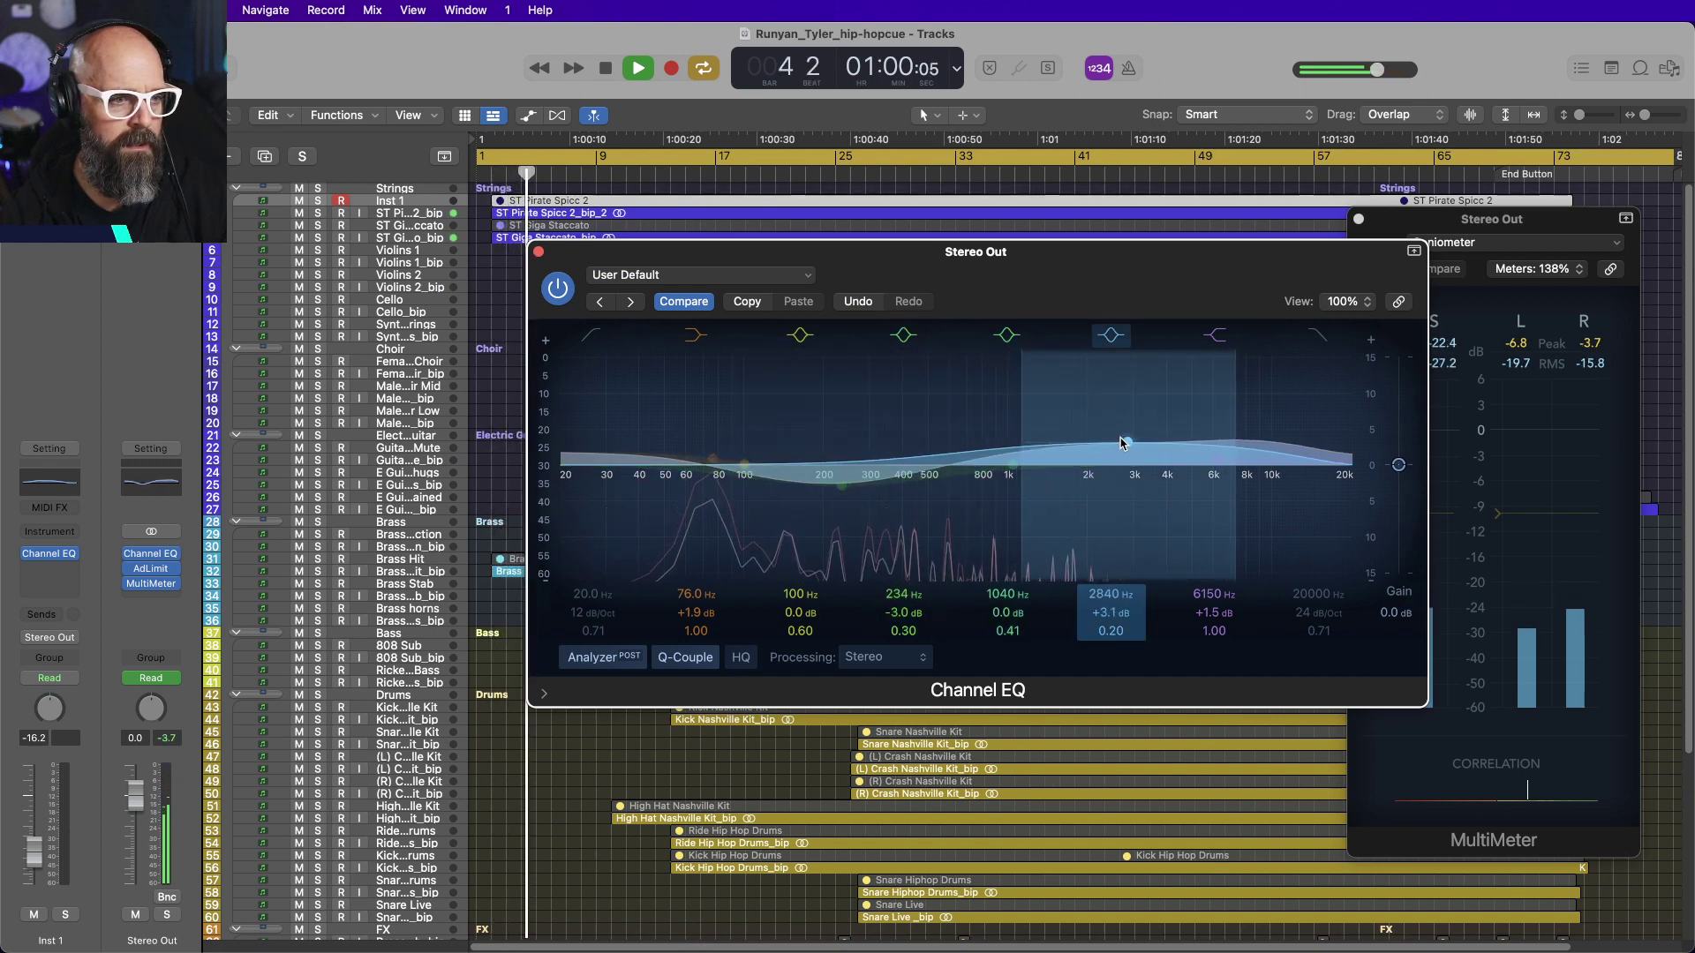
drag(841, 487, 812, 472)
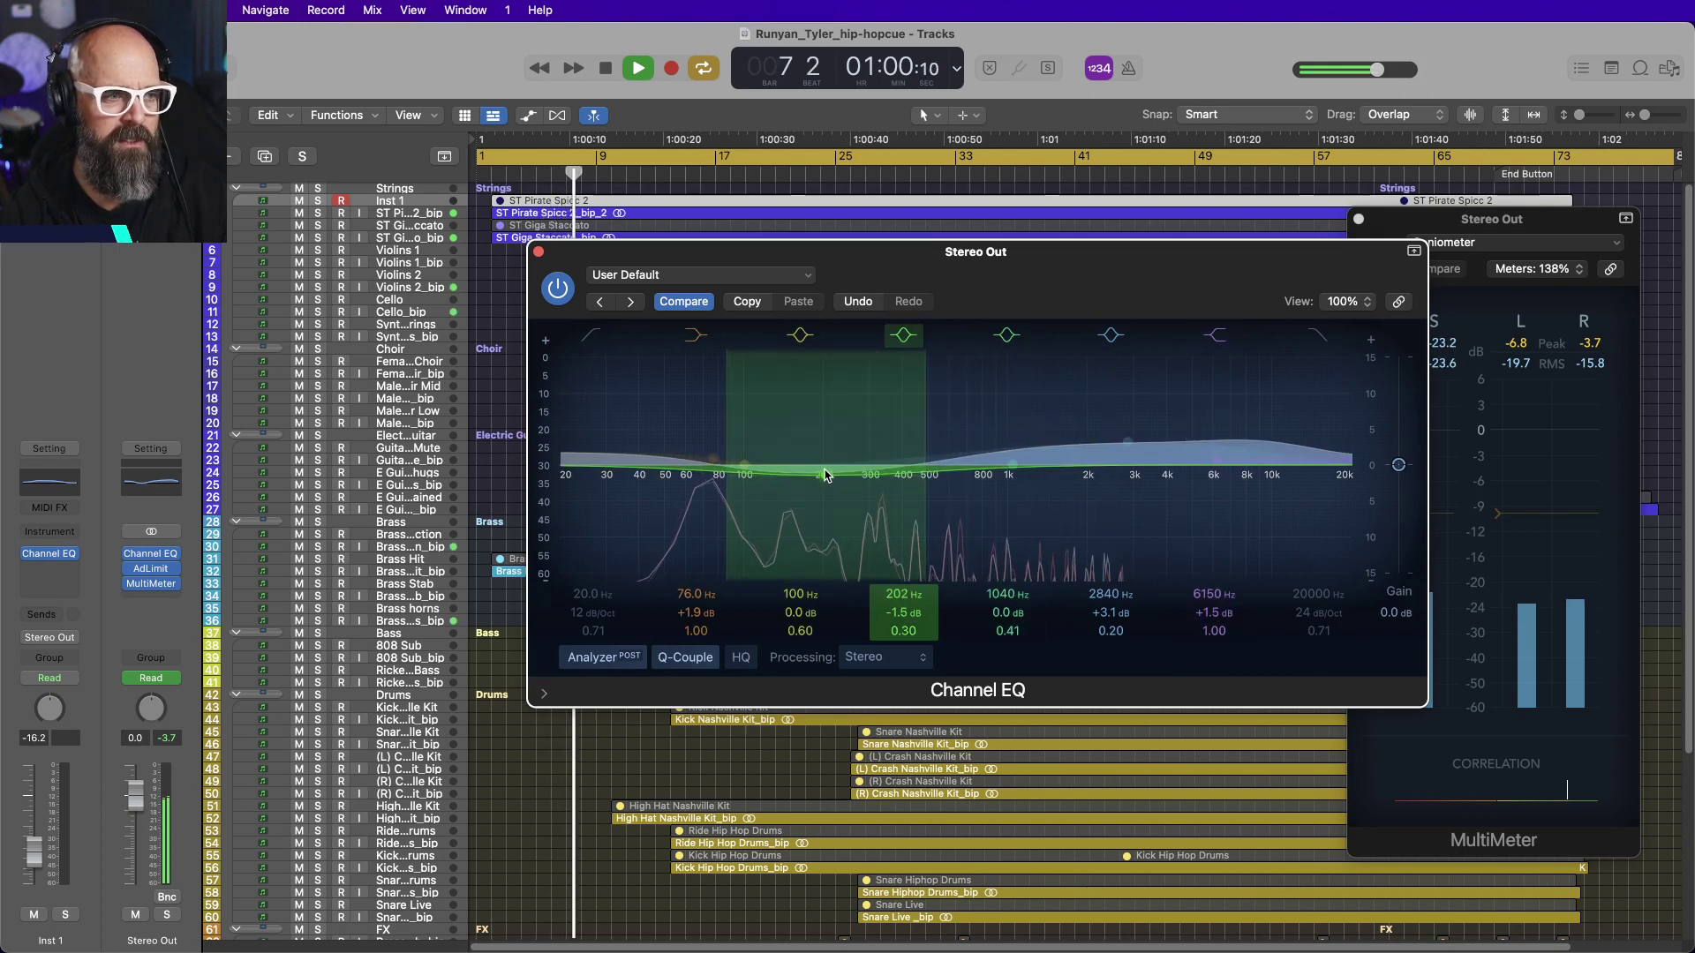
click(538, 254)
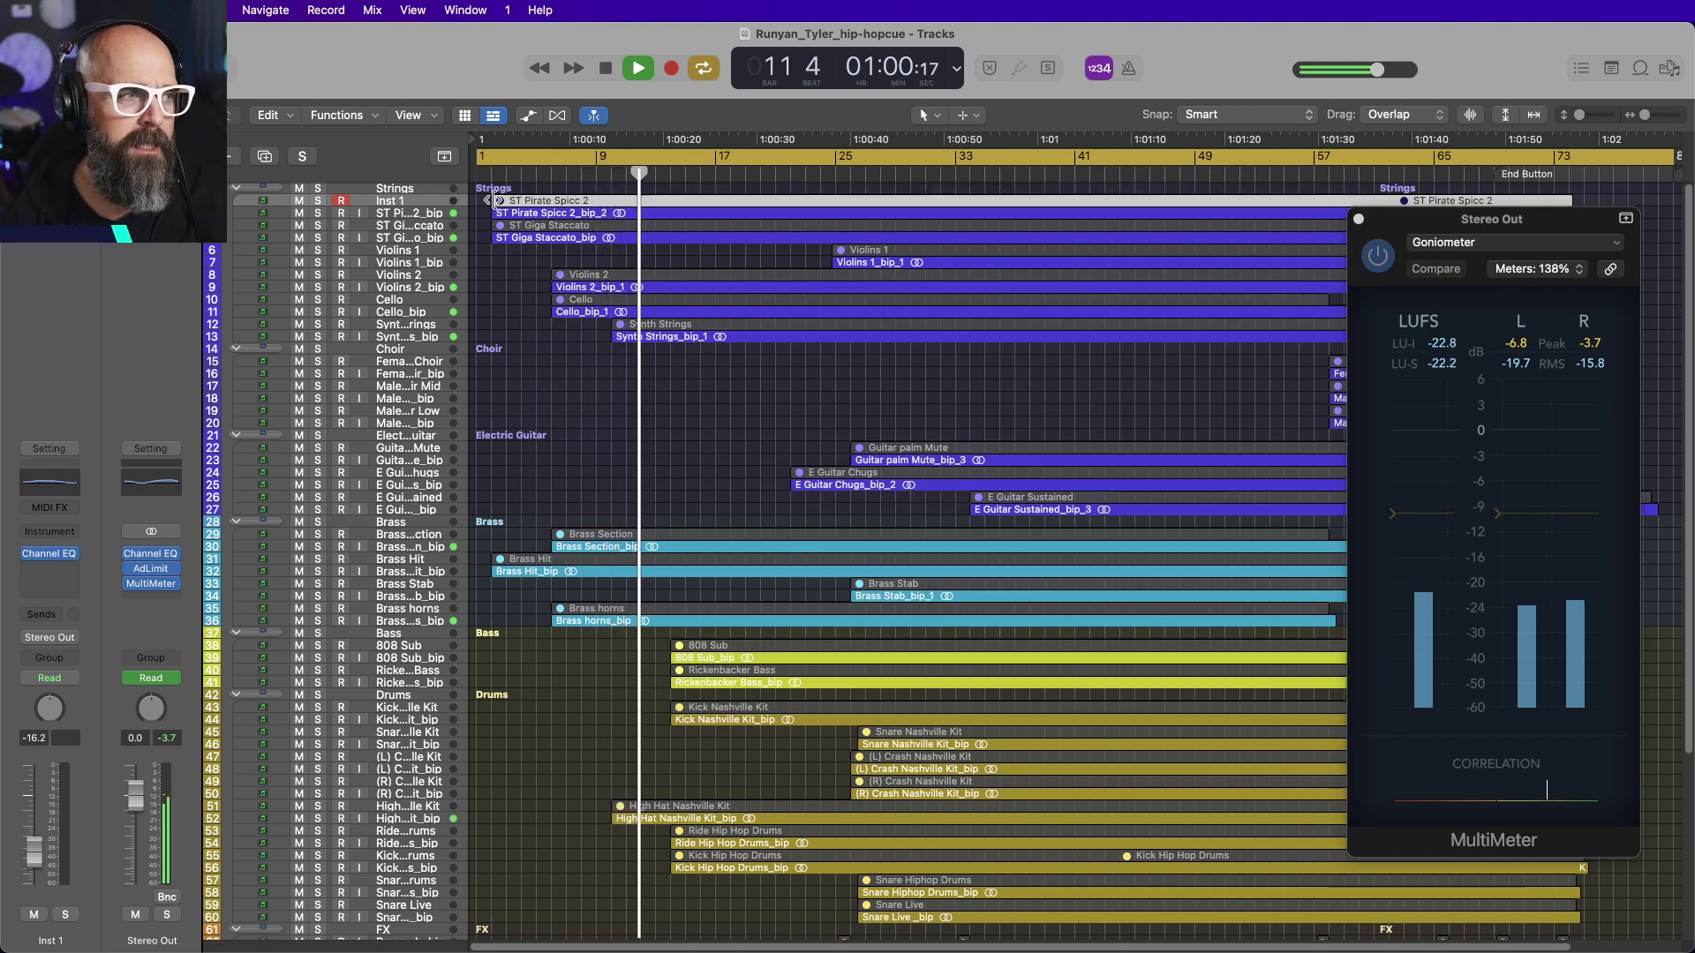
Turn off cycle mode, solo the E Guitar Chugs_bip track, replay it from a couple of bars earlier and stop.
click(596, 156)
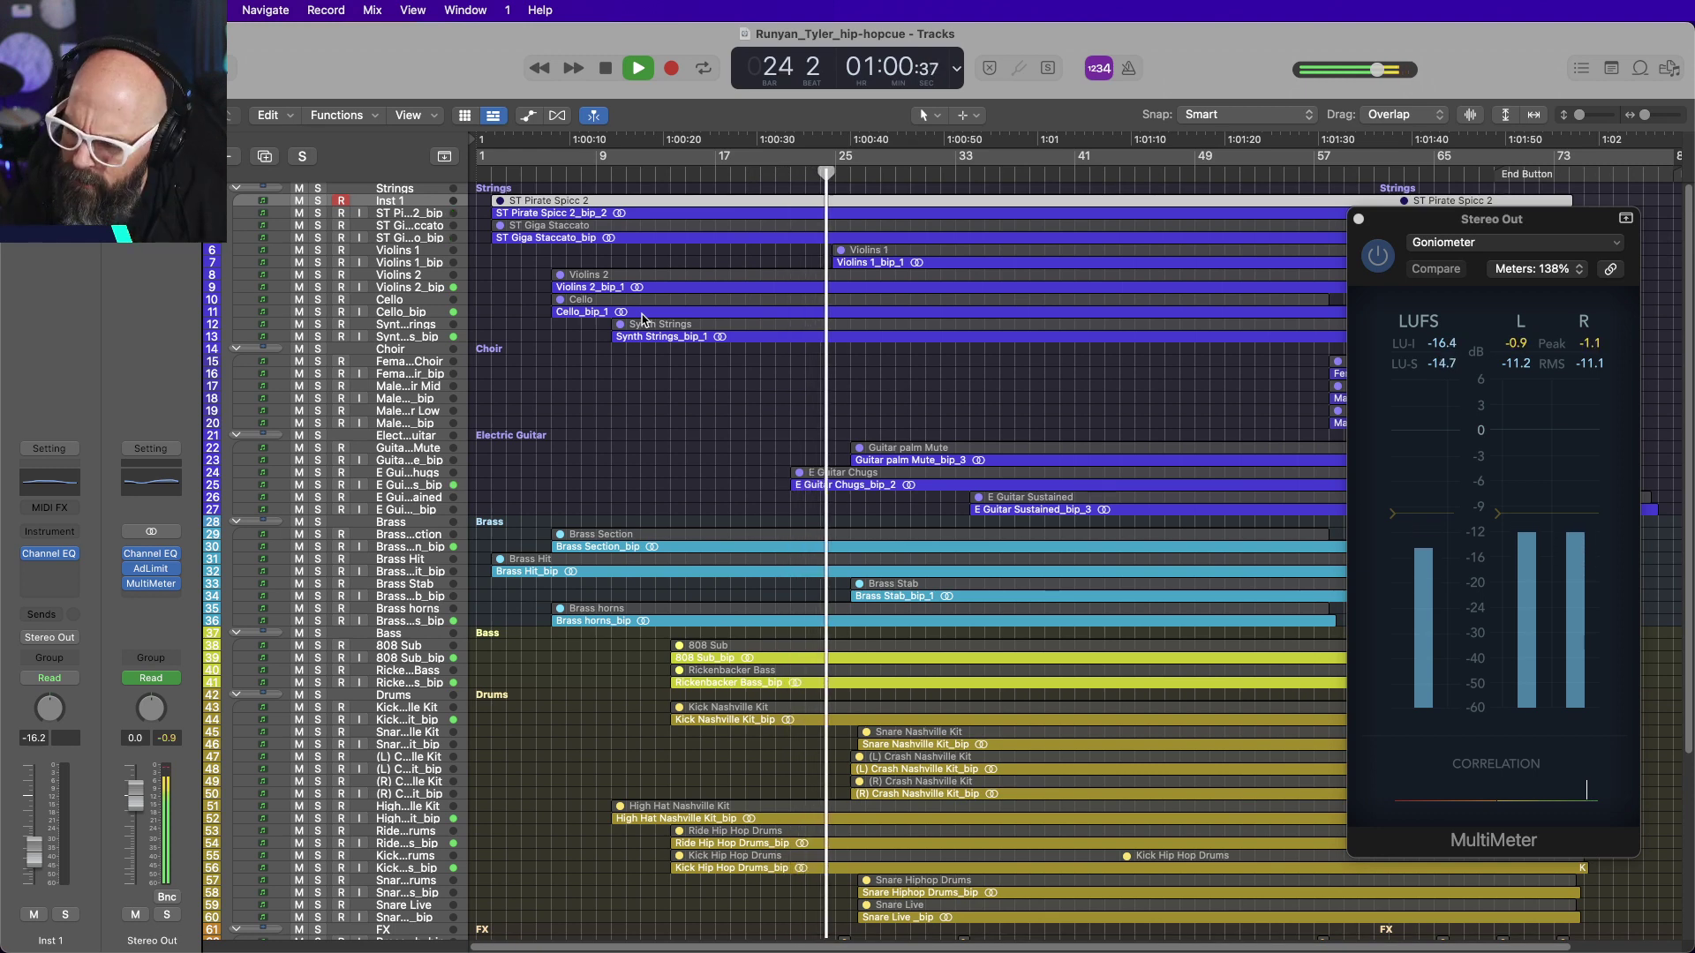
click(317, 484)
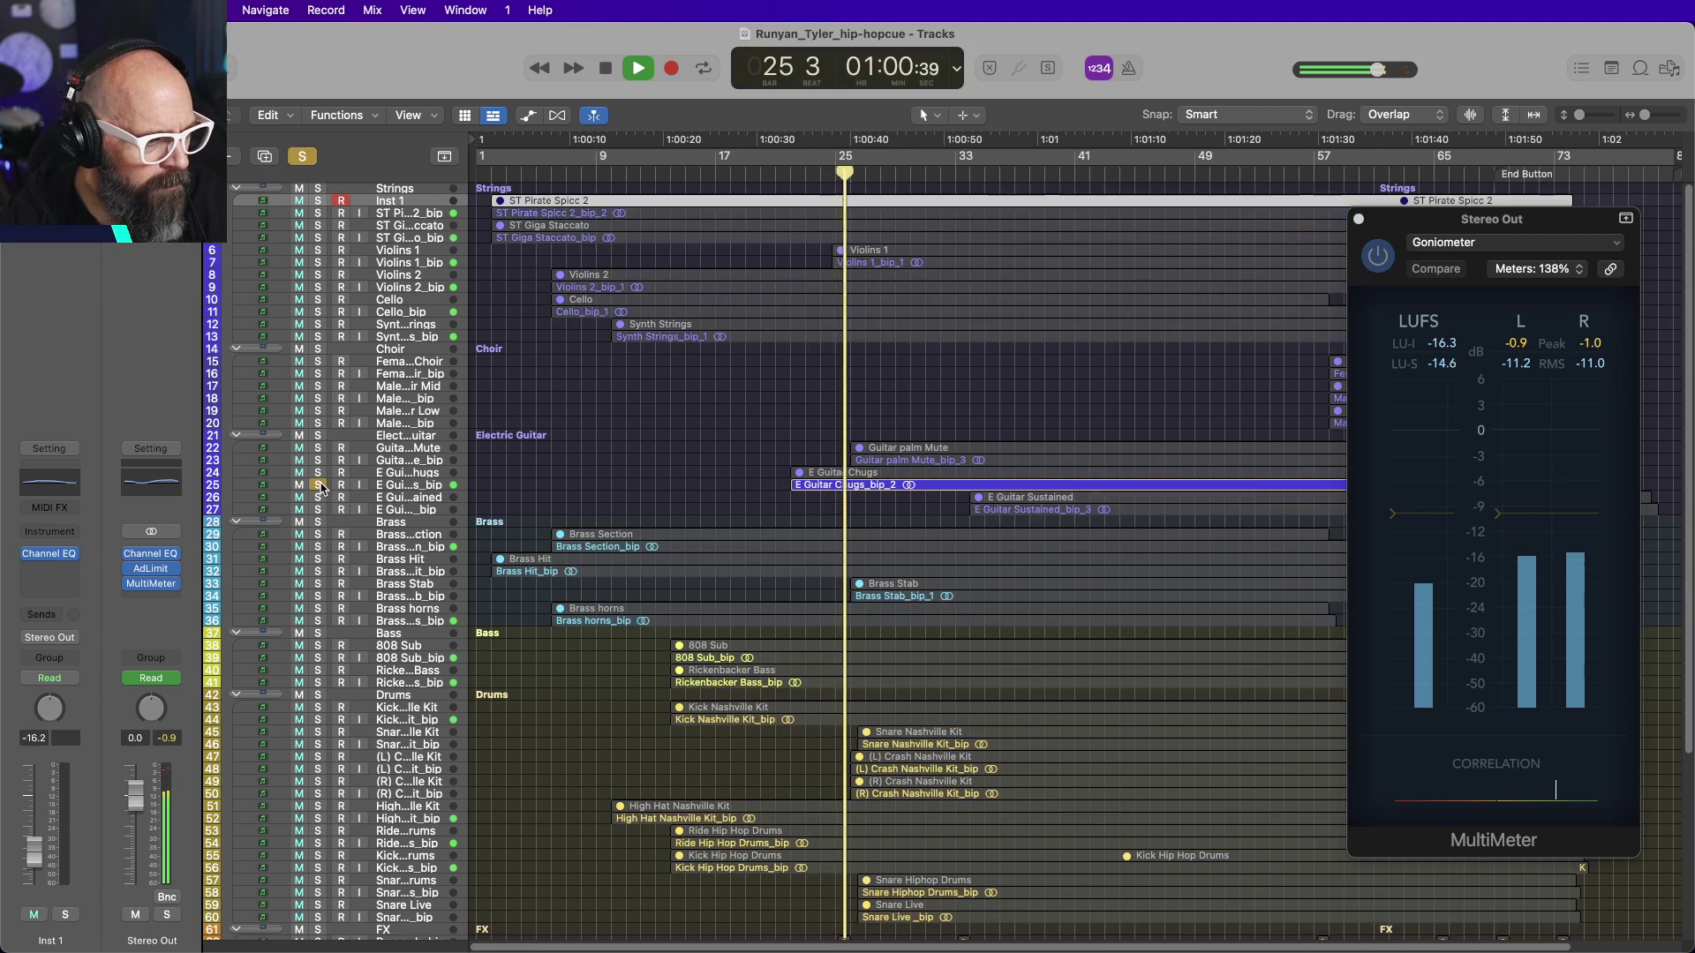
key(comma)
key(comma)
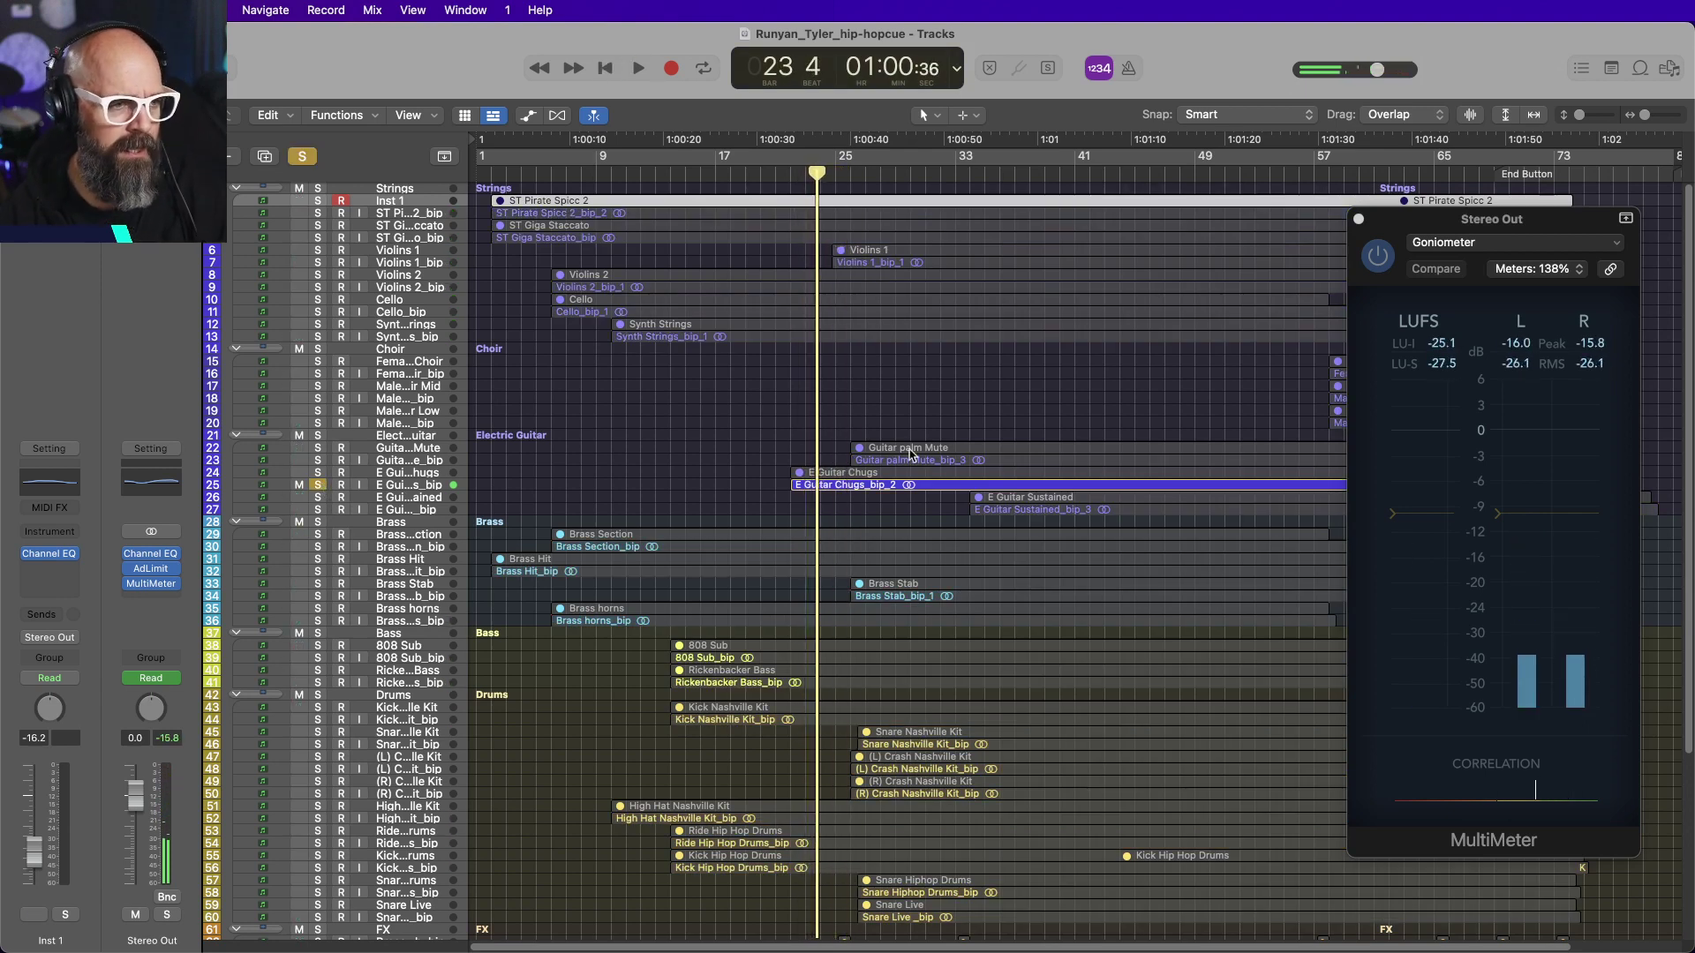
key(space)
Enlarge the track heights, select the E Guitar Chugs track and play the soloed E Guitar Chugs_bip part from bar 23.
key(super+Down)
key(super+Down)
key(super+Down)
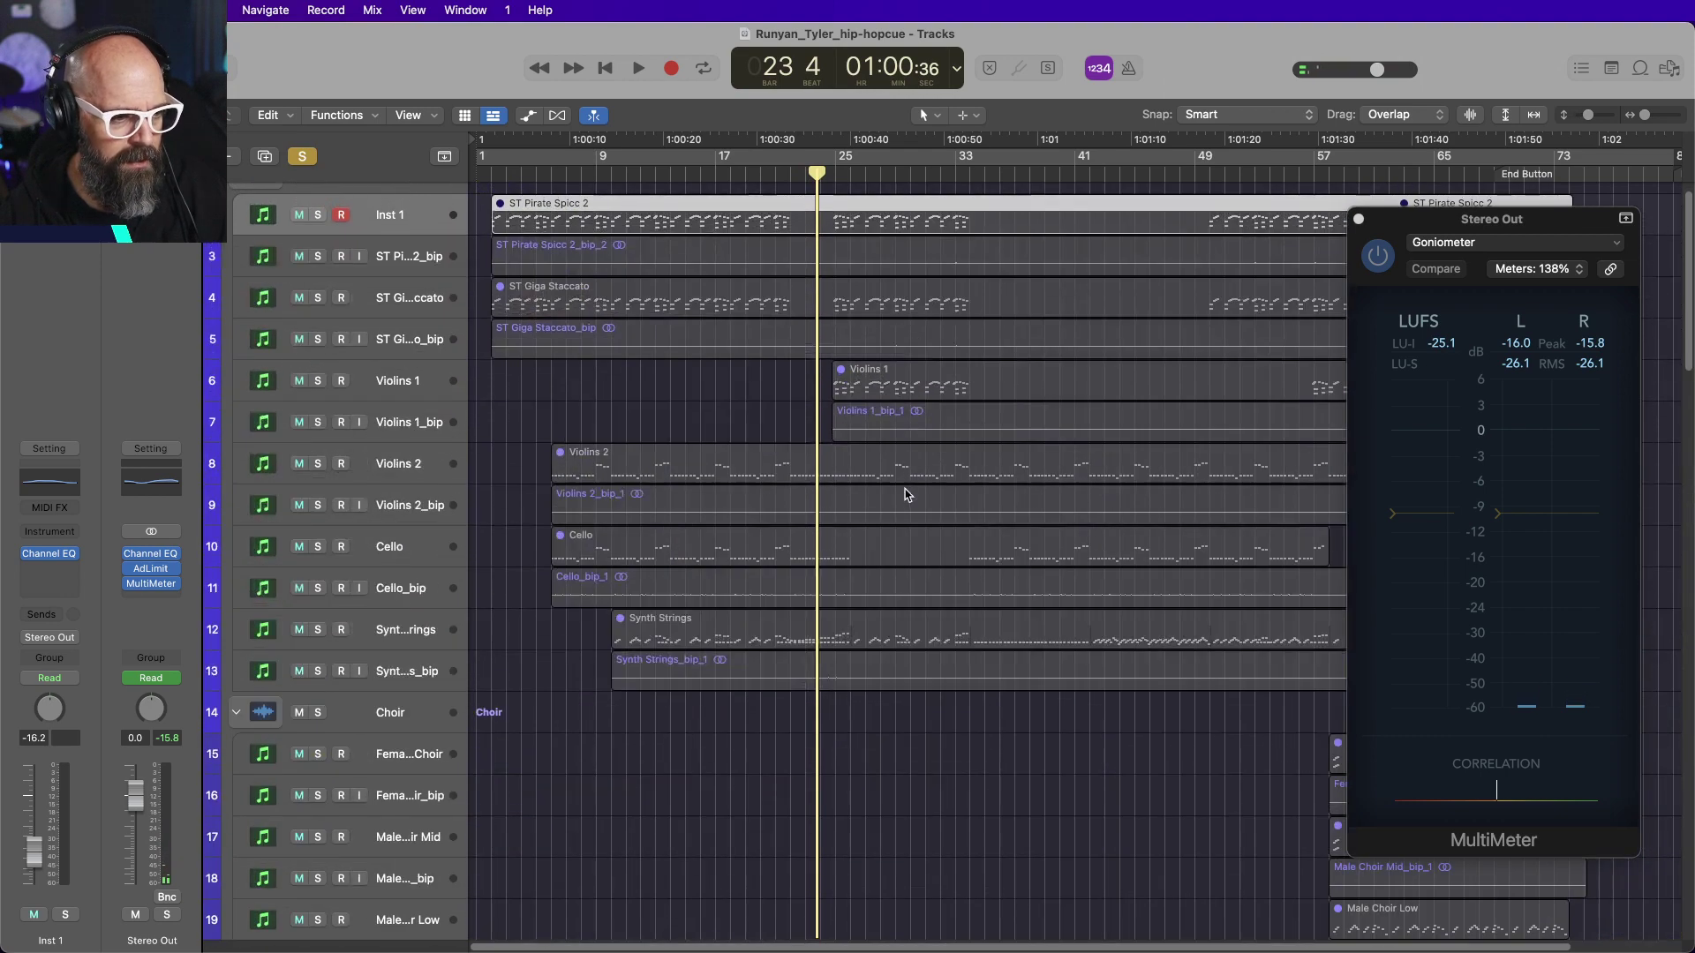
scroll(905, 495, down, 15)
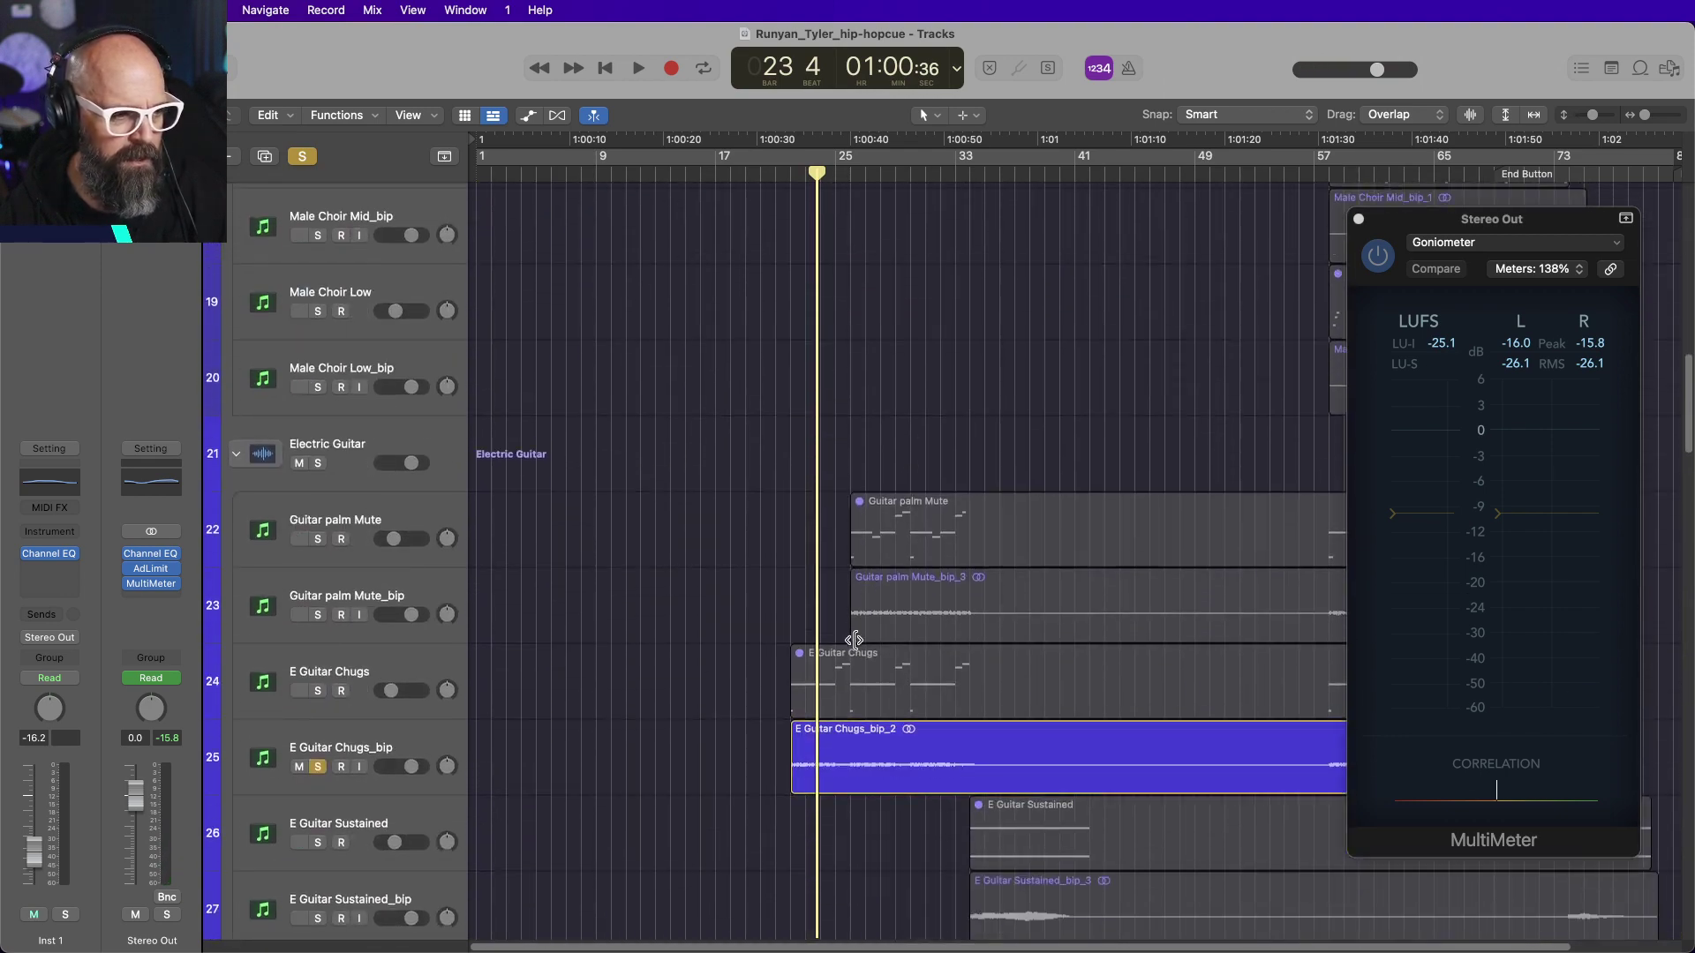
click(854, 644)
click(371, 671)
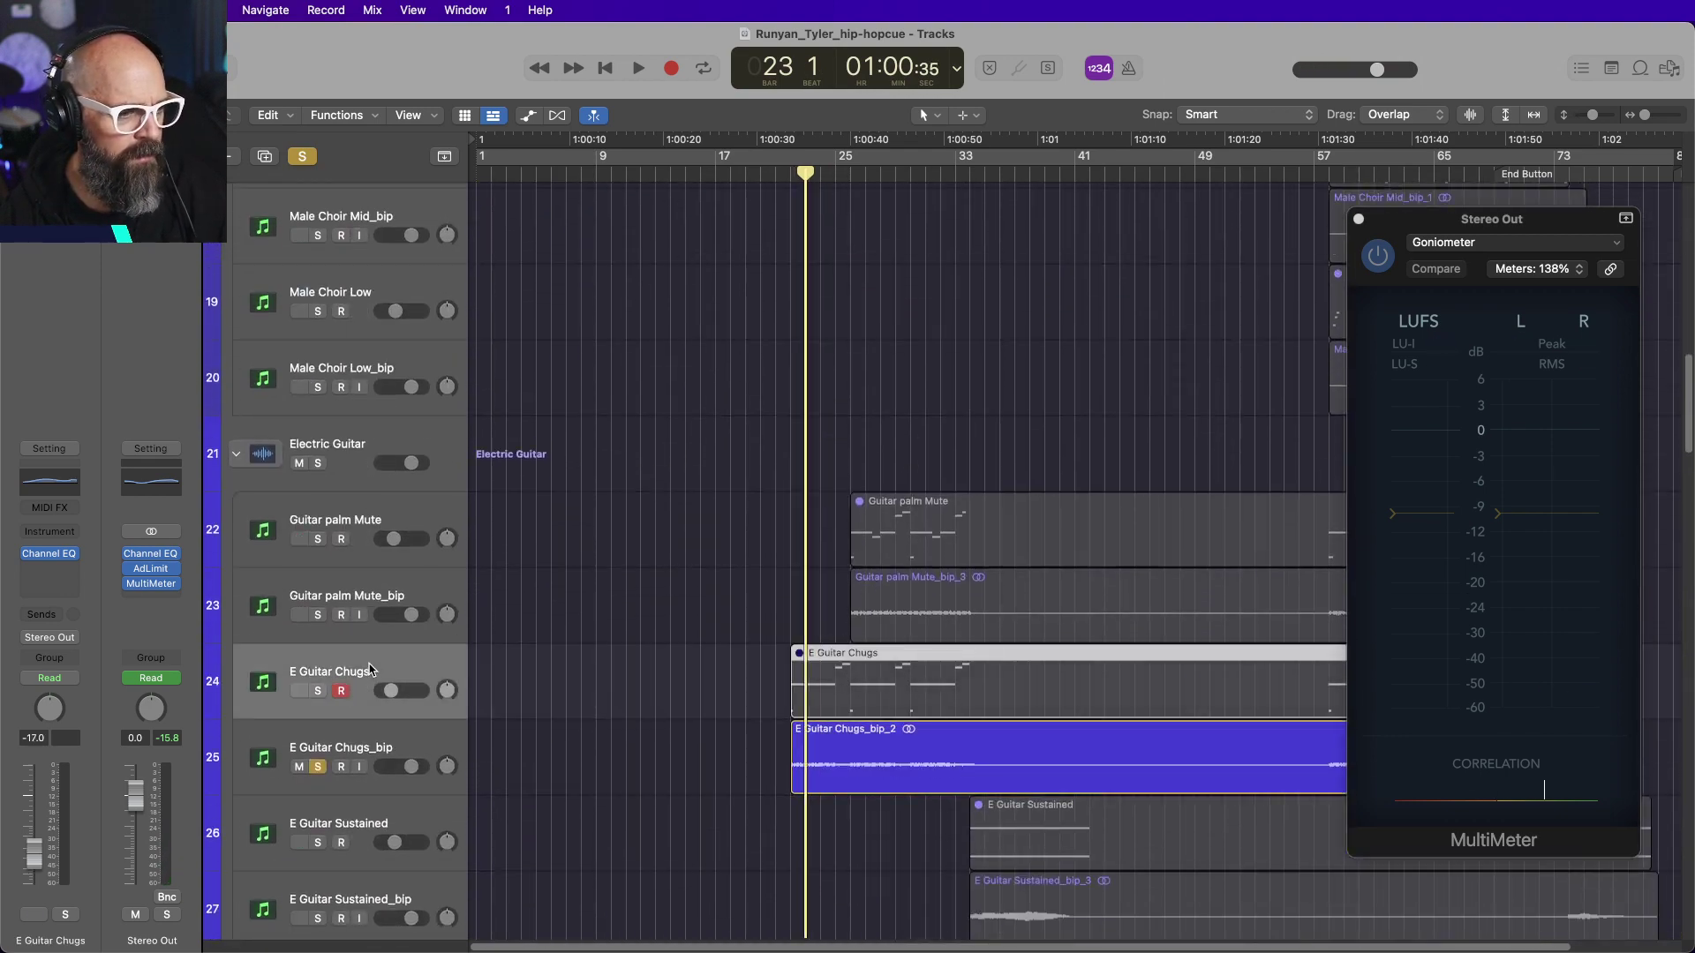
key(space)
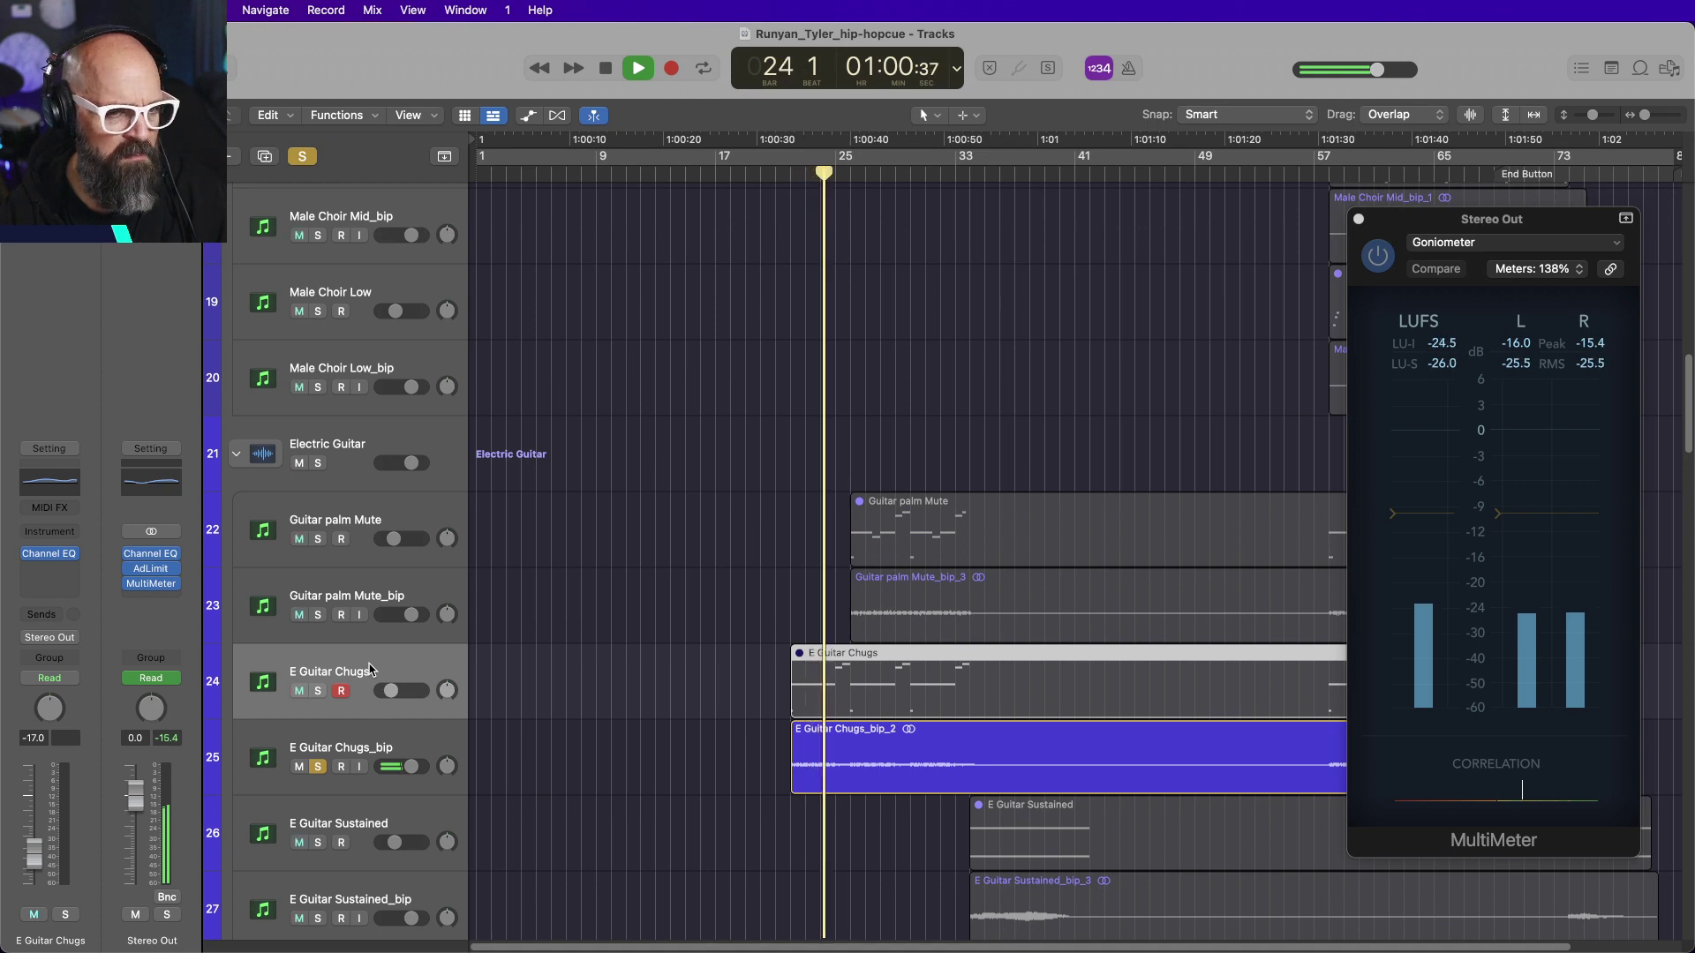
Unsolo the E Guitar Chugs_bip track and replay that guitar section within the full mix.
click(318, 766)
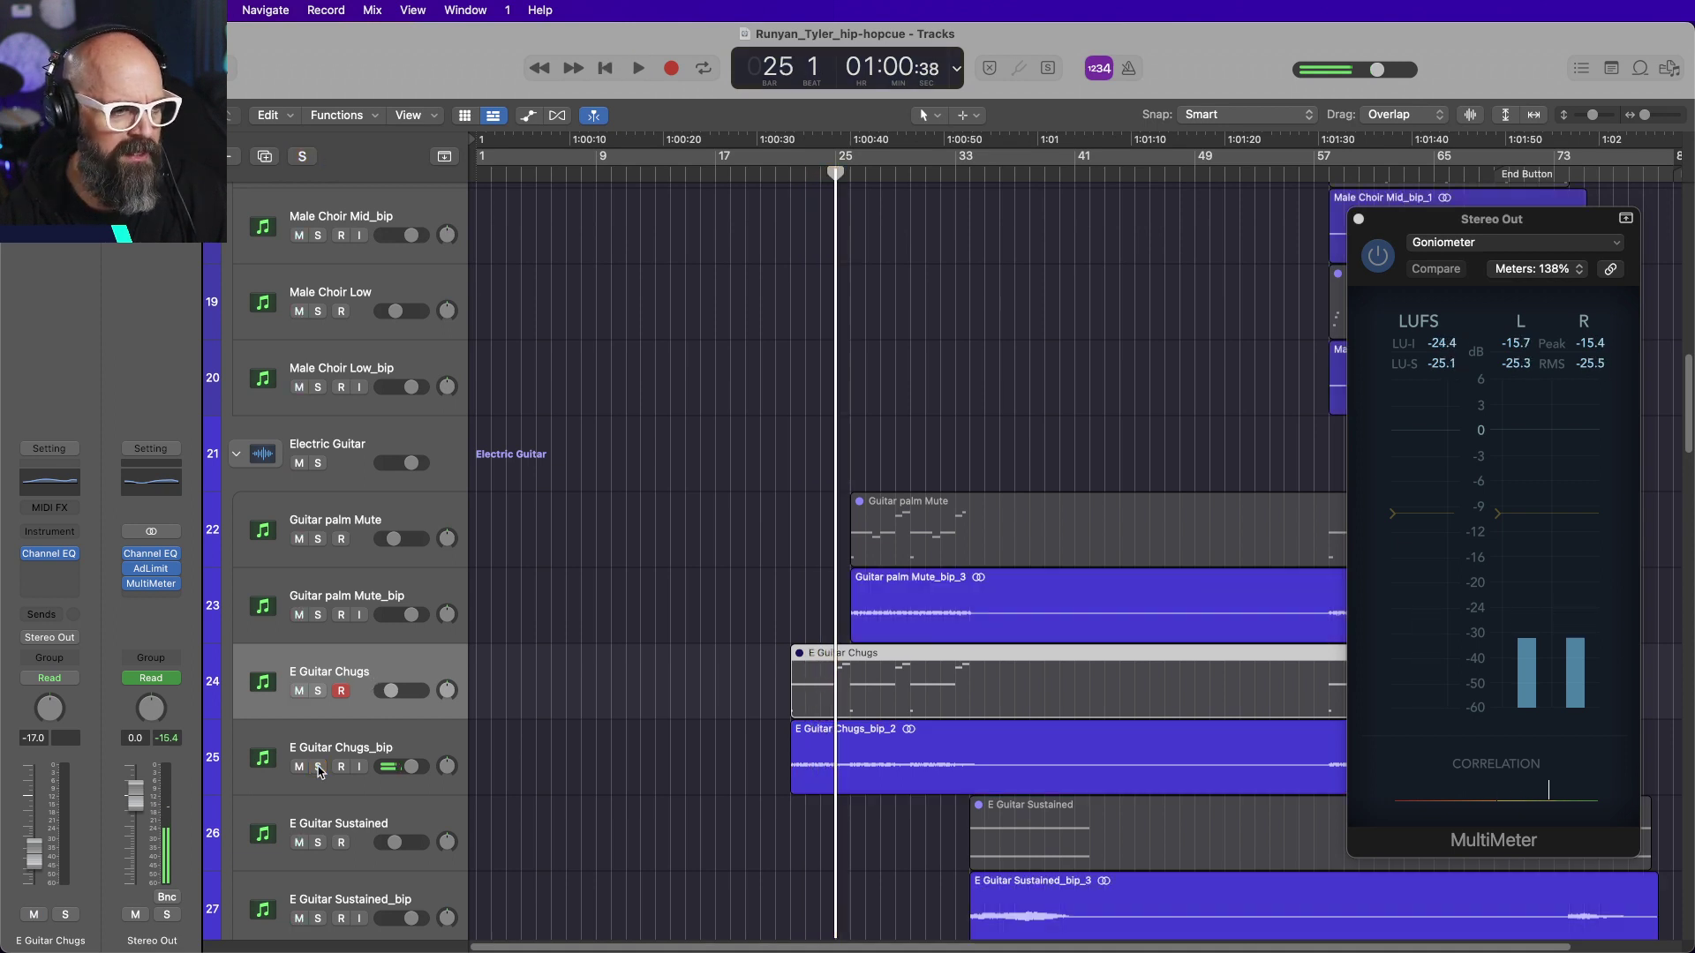
key(comma)
key(comma)
key(space)
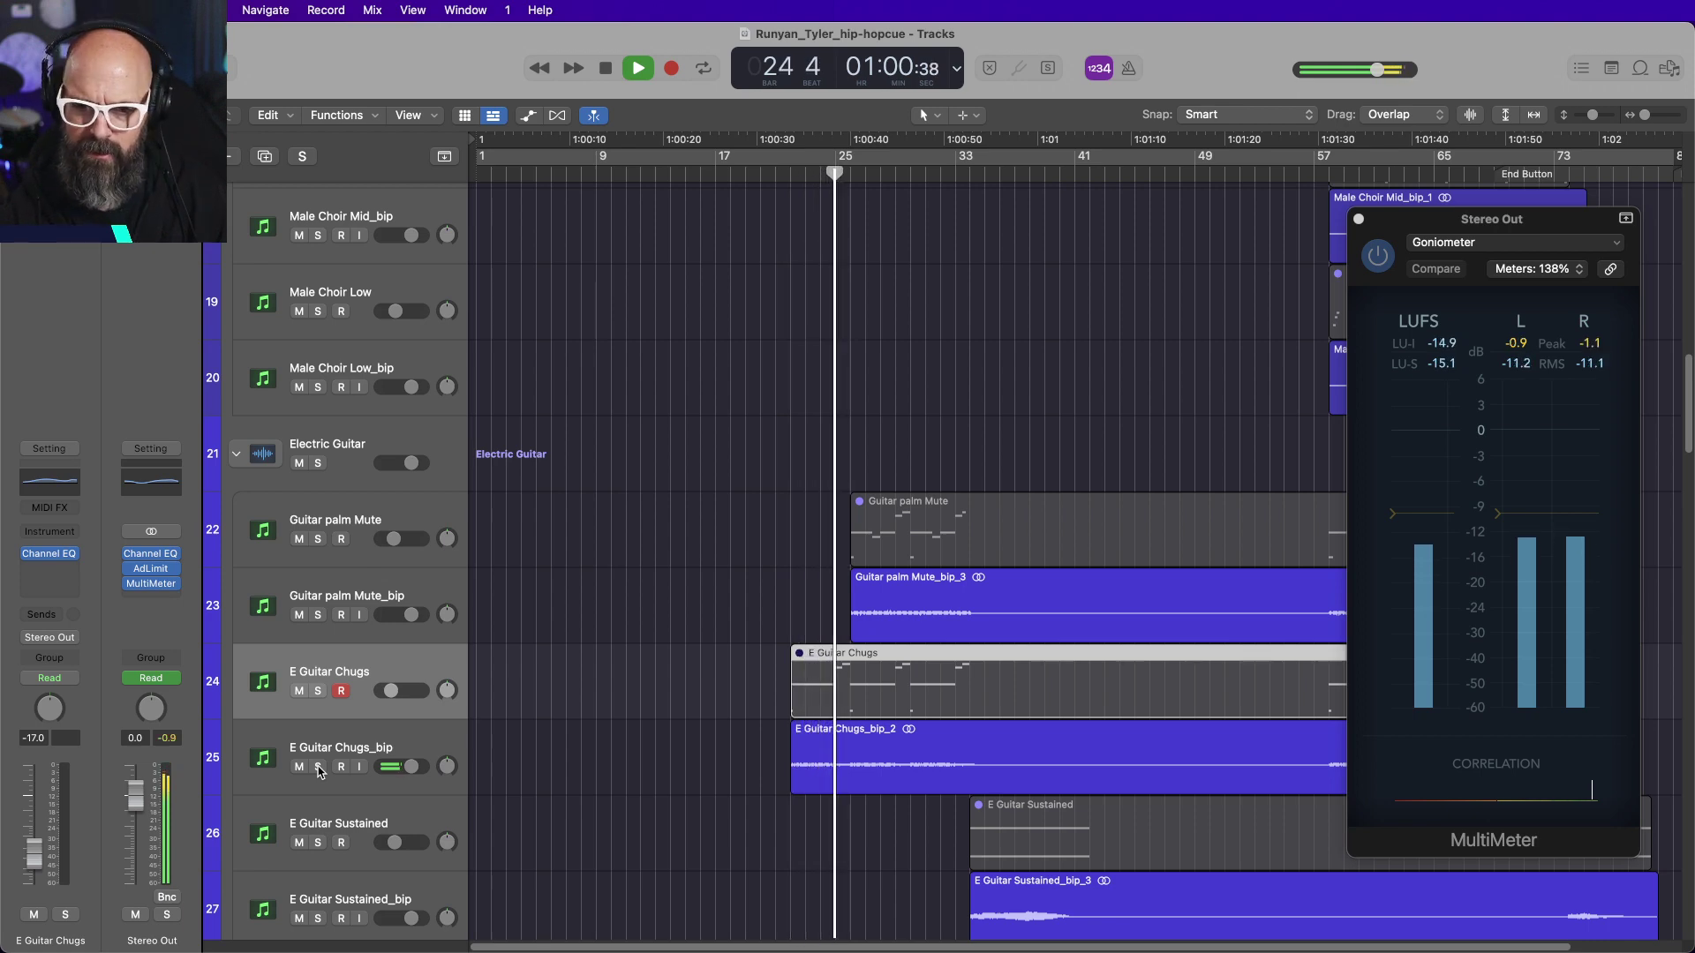
key(space)
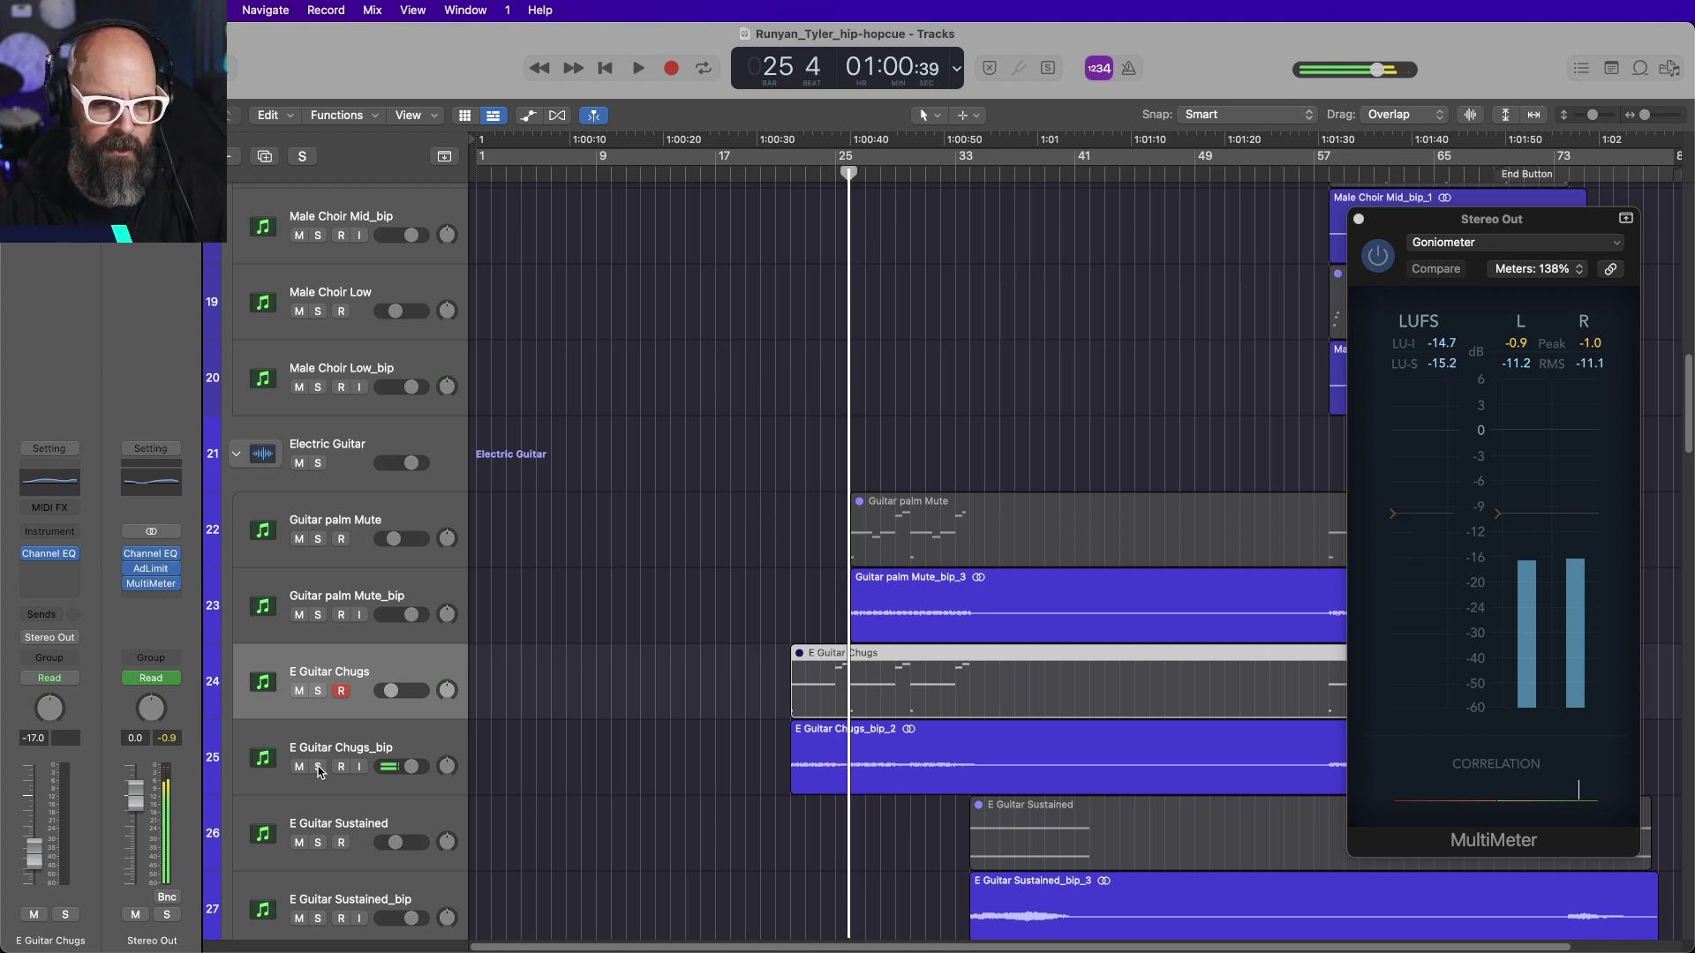
key(space)
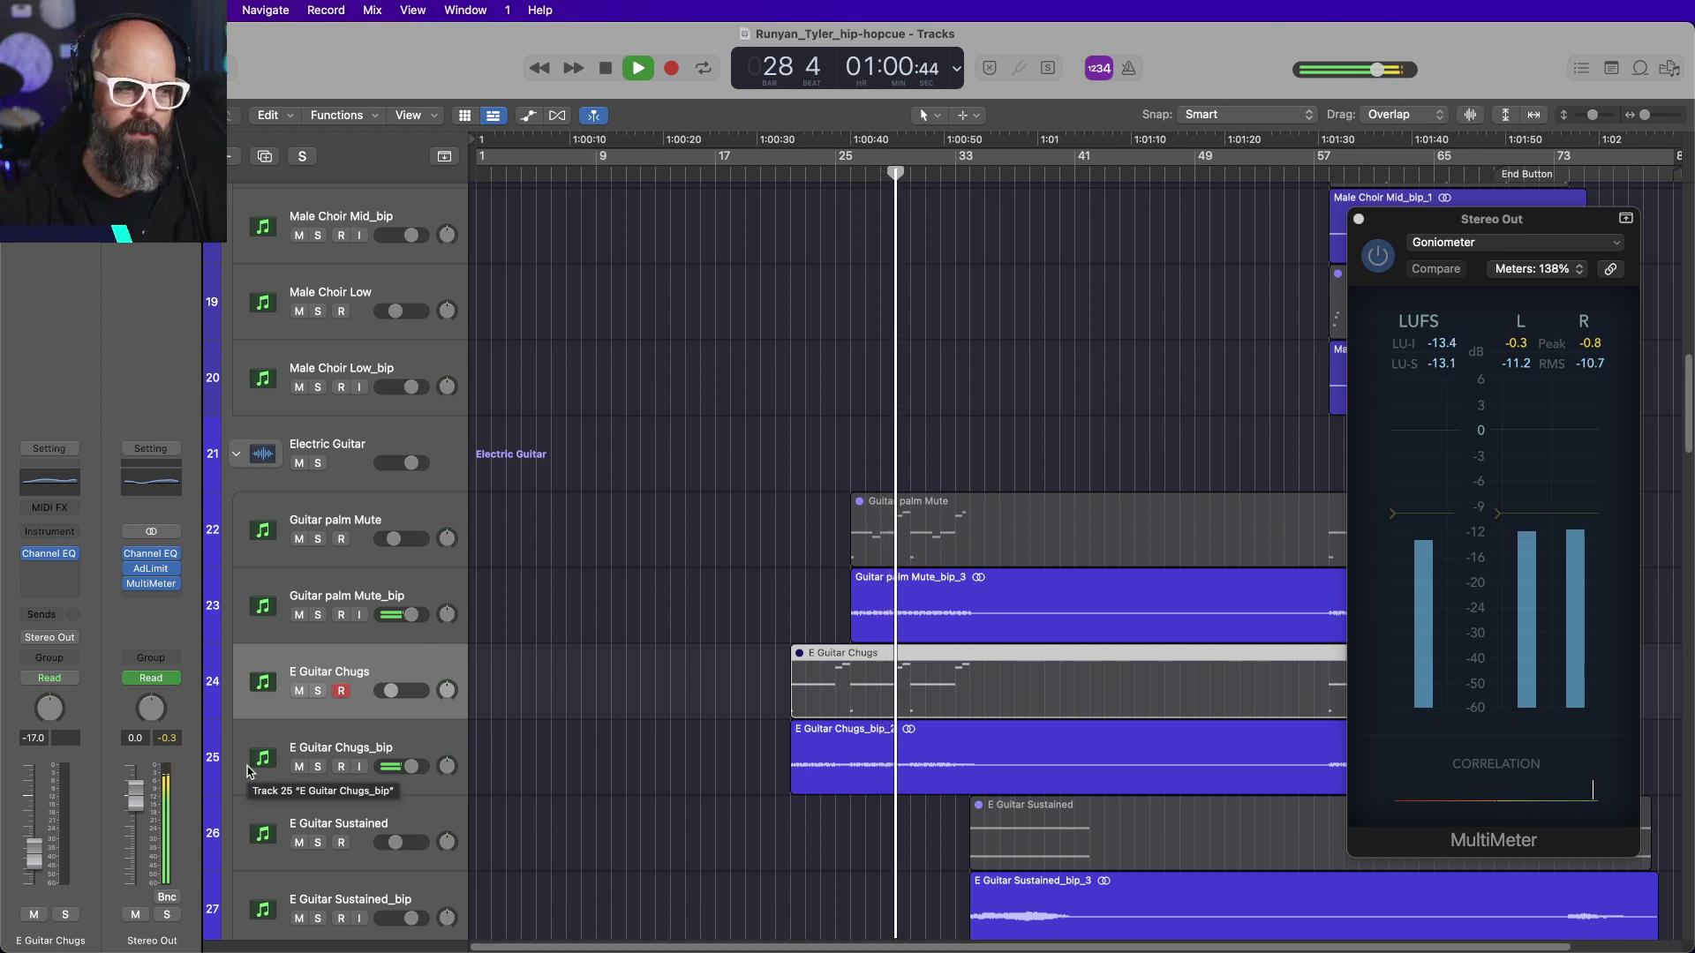
Compare E Guitar Chugs_bip soloed against the full mix, and solo it together with Guitar palm Mute_bip.
click(318, 766)
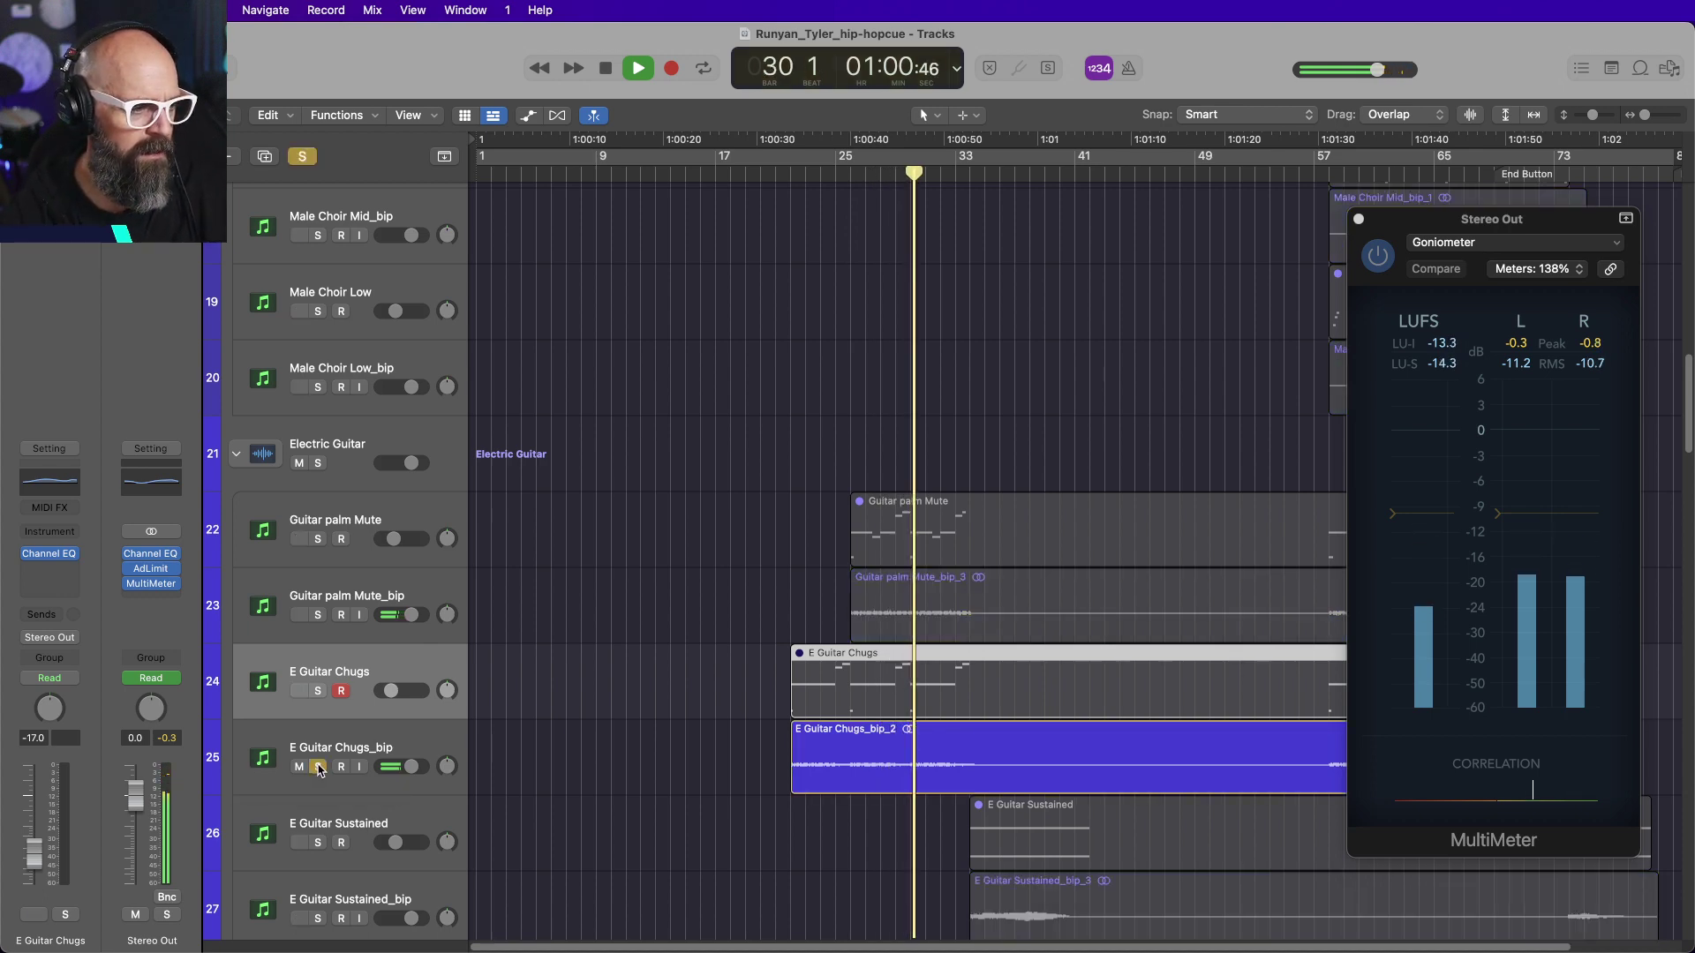
click(319, 766)
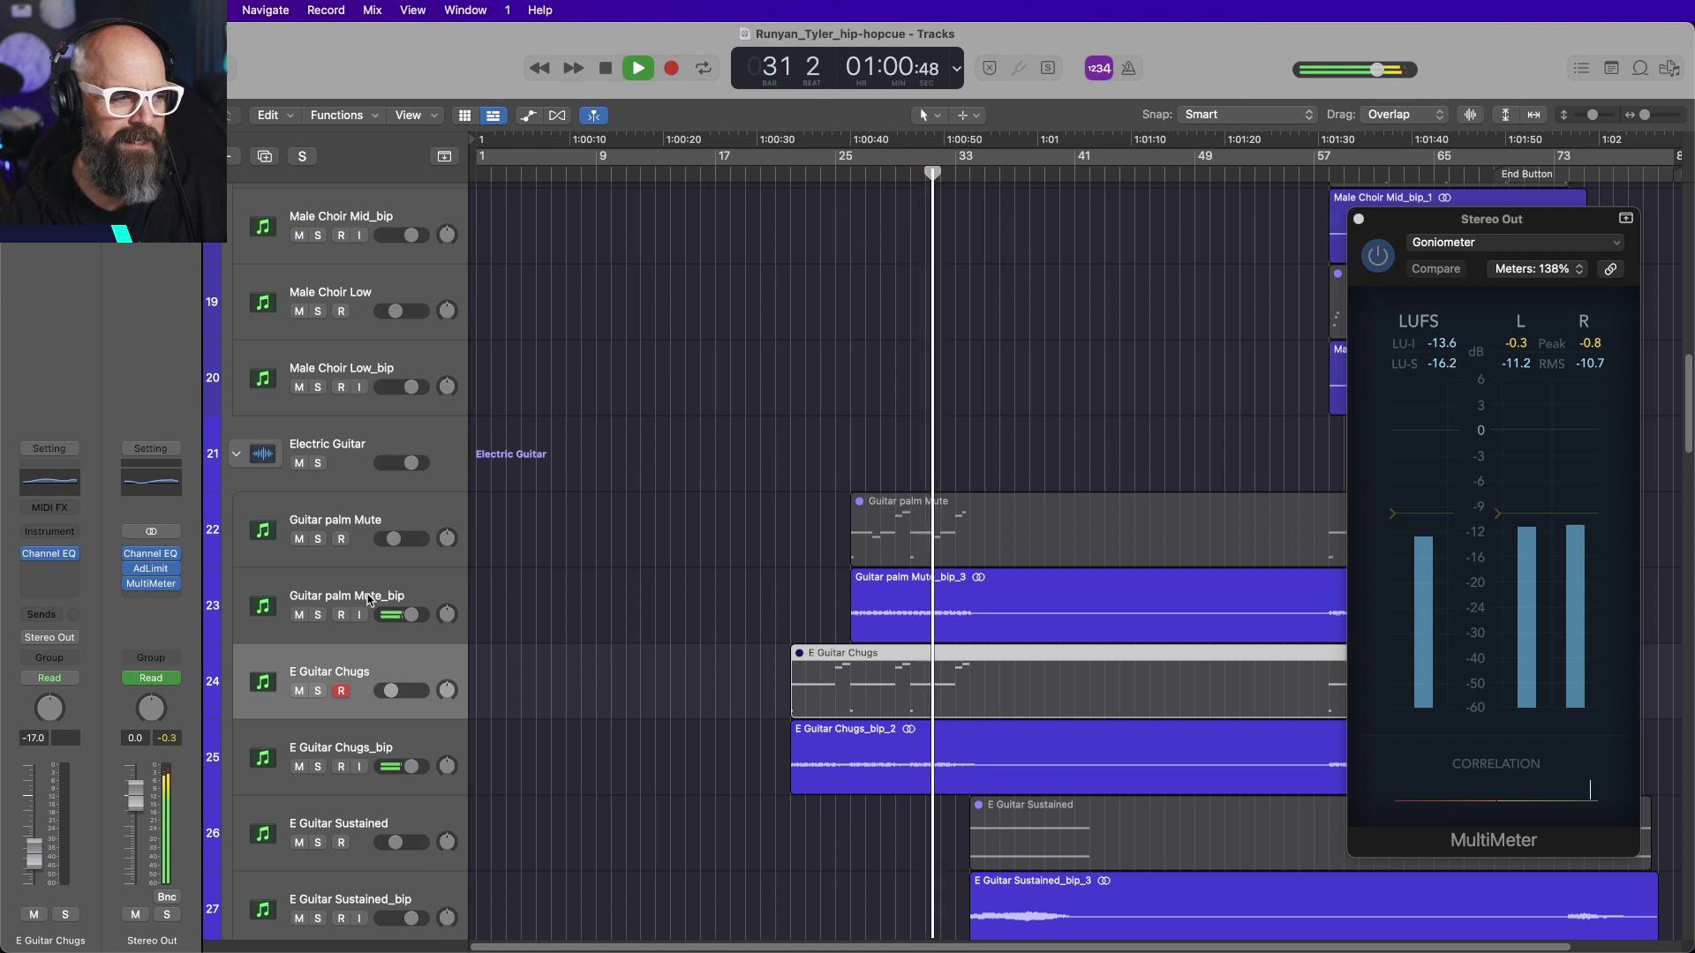
click(320, 615)
click(319, 767)
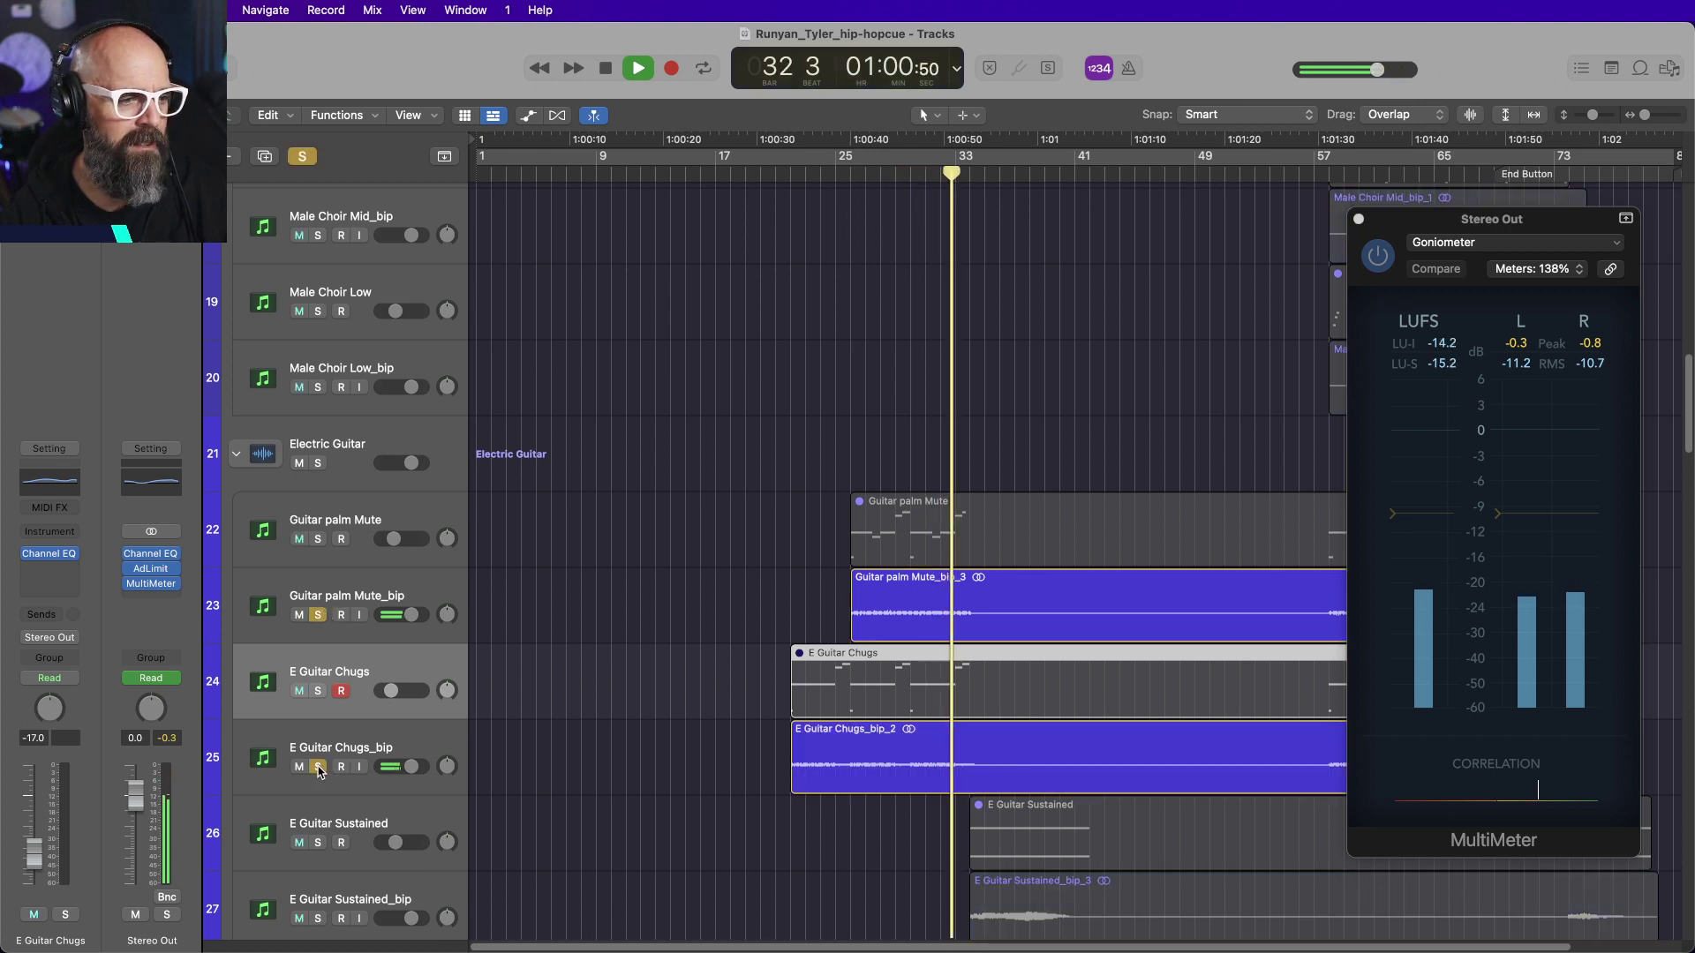
Rewind to replay the two soloed guitar tracks from an earlier bar, unsolo both and stop playback.
key(comma)
key(comma)
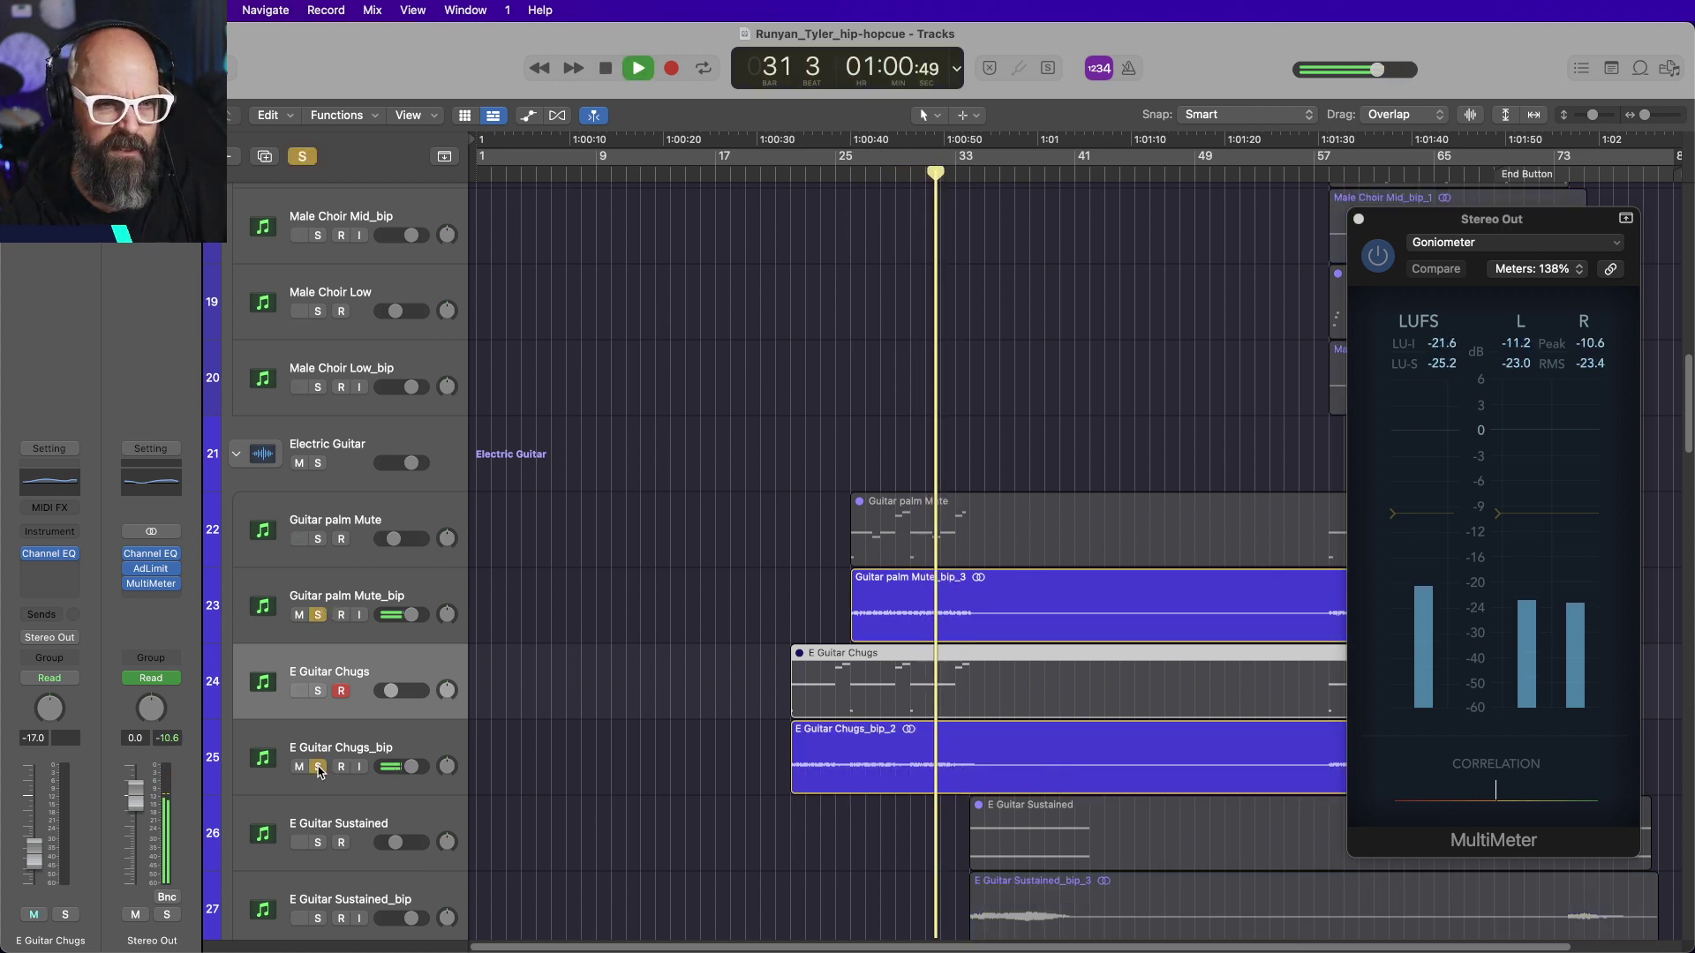
key(comma)
key(comma)
key(comma)
key(comma)
key(comma)
key(comma)
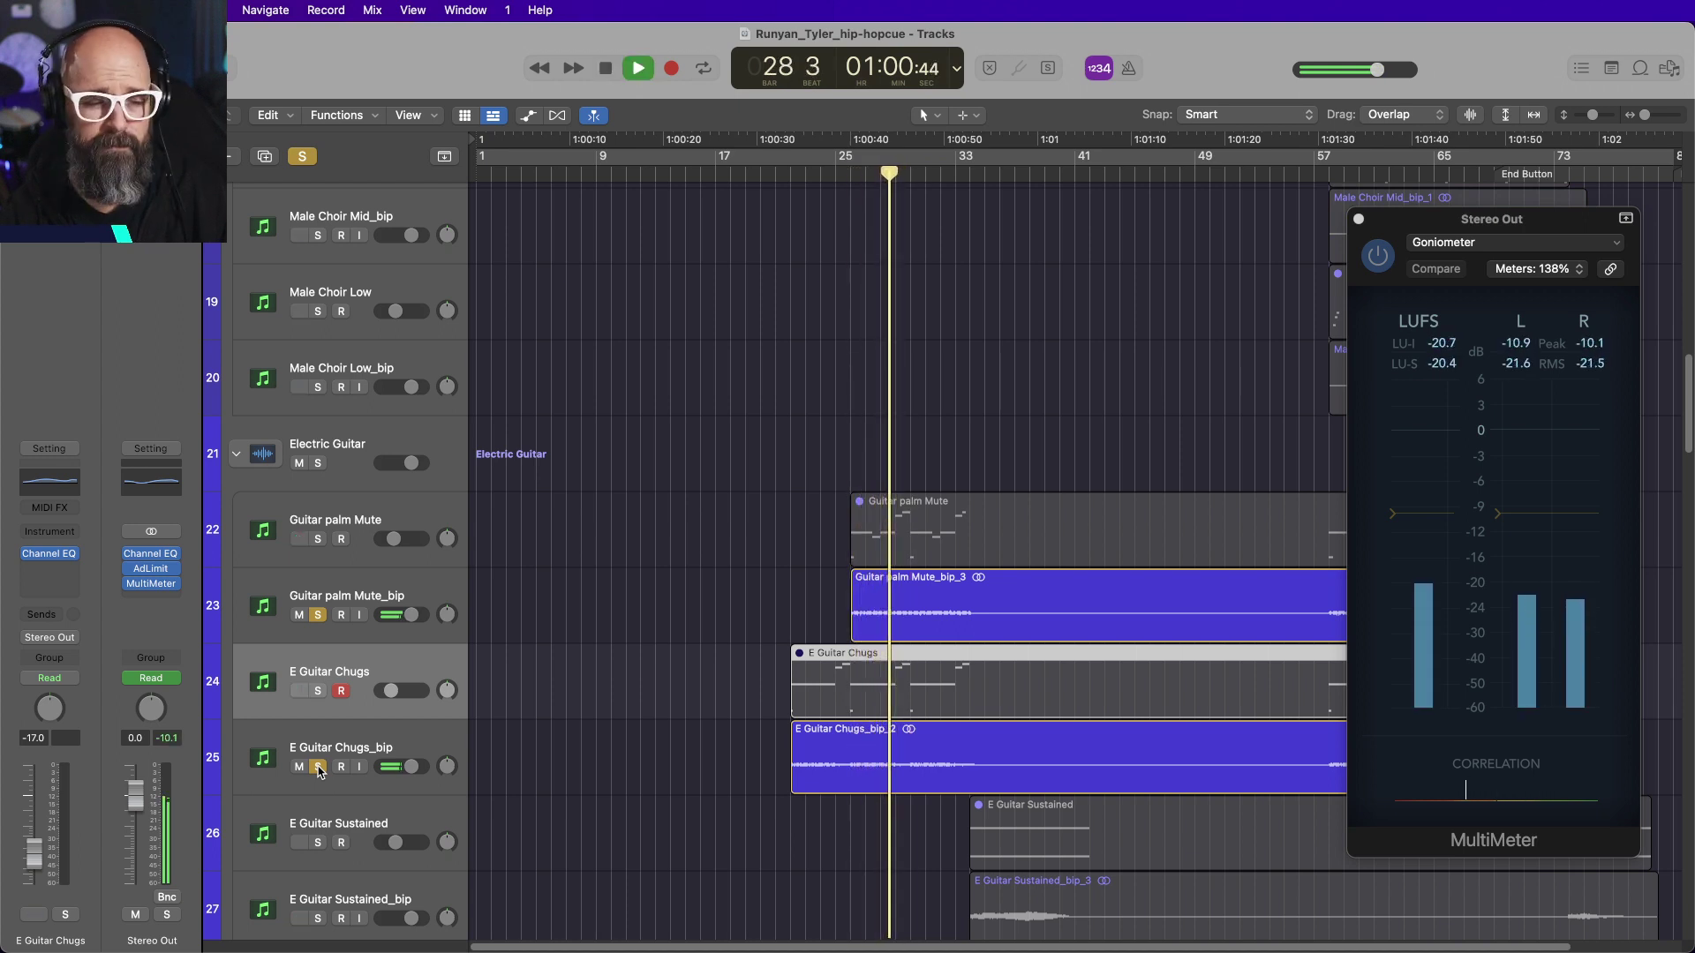
click(317, 766)
key(space)
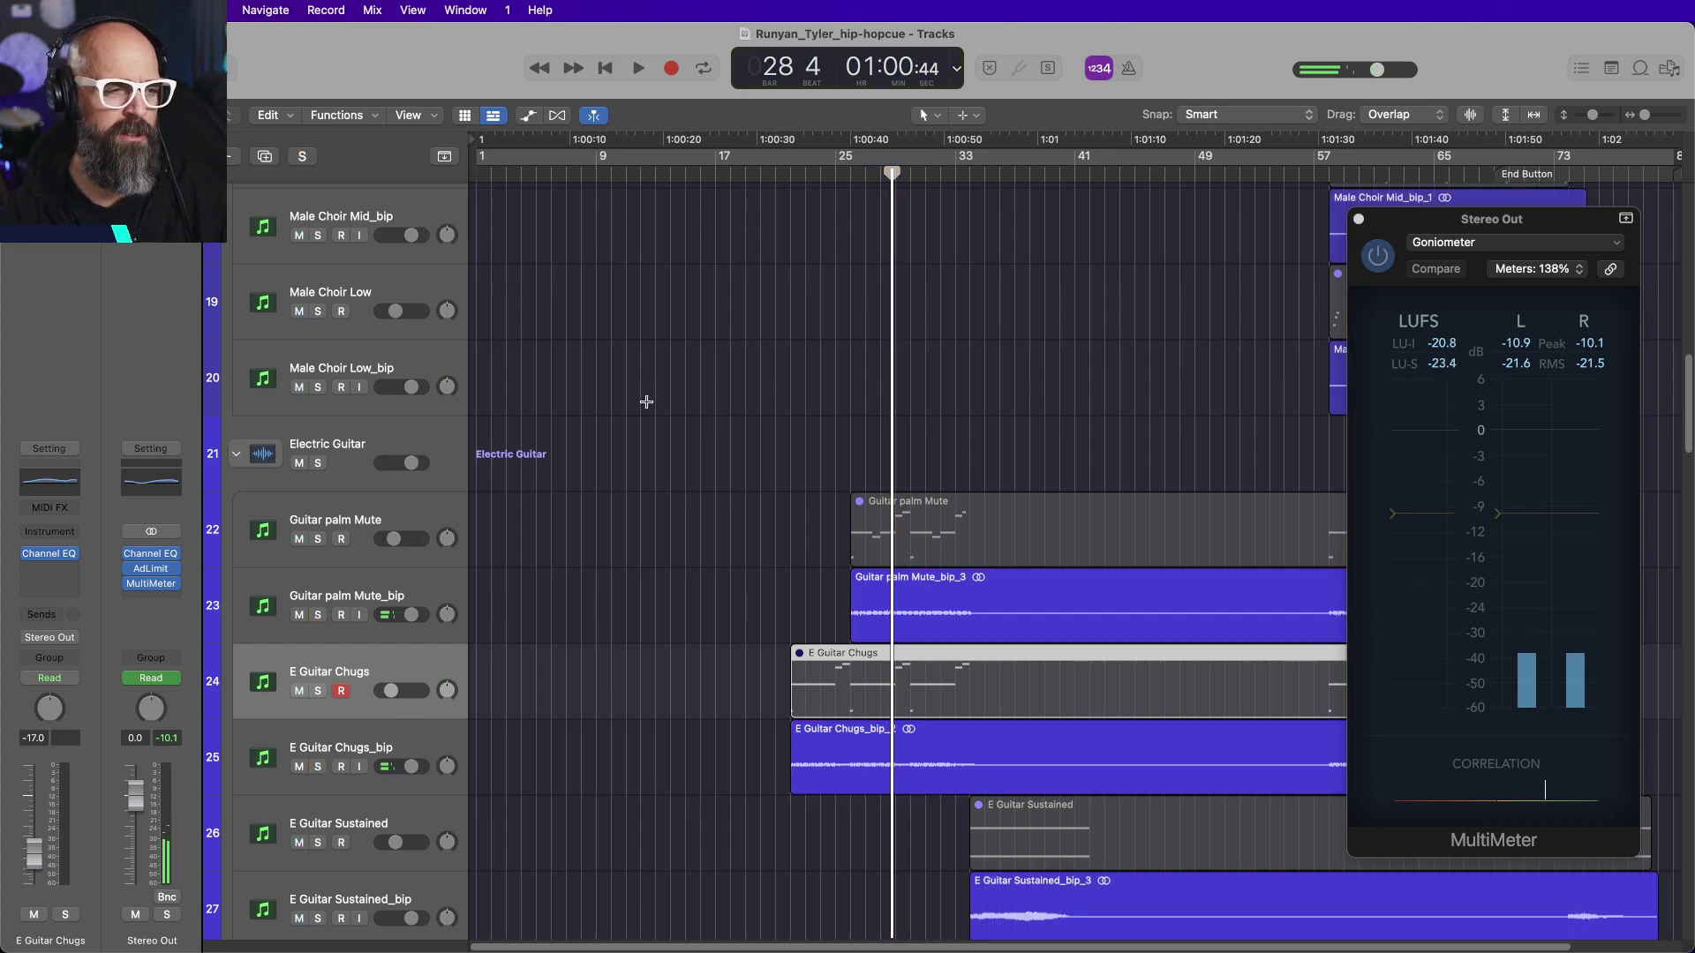
Fit the whole arrangement in view, play the full mix and move the MultiMeter window off the regions onto the channel strips.
key(z)
key(space)
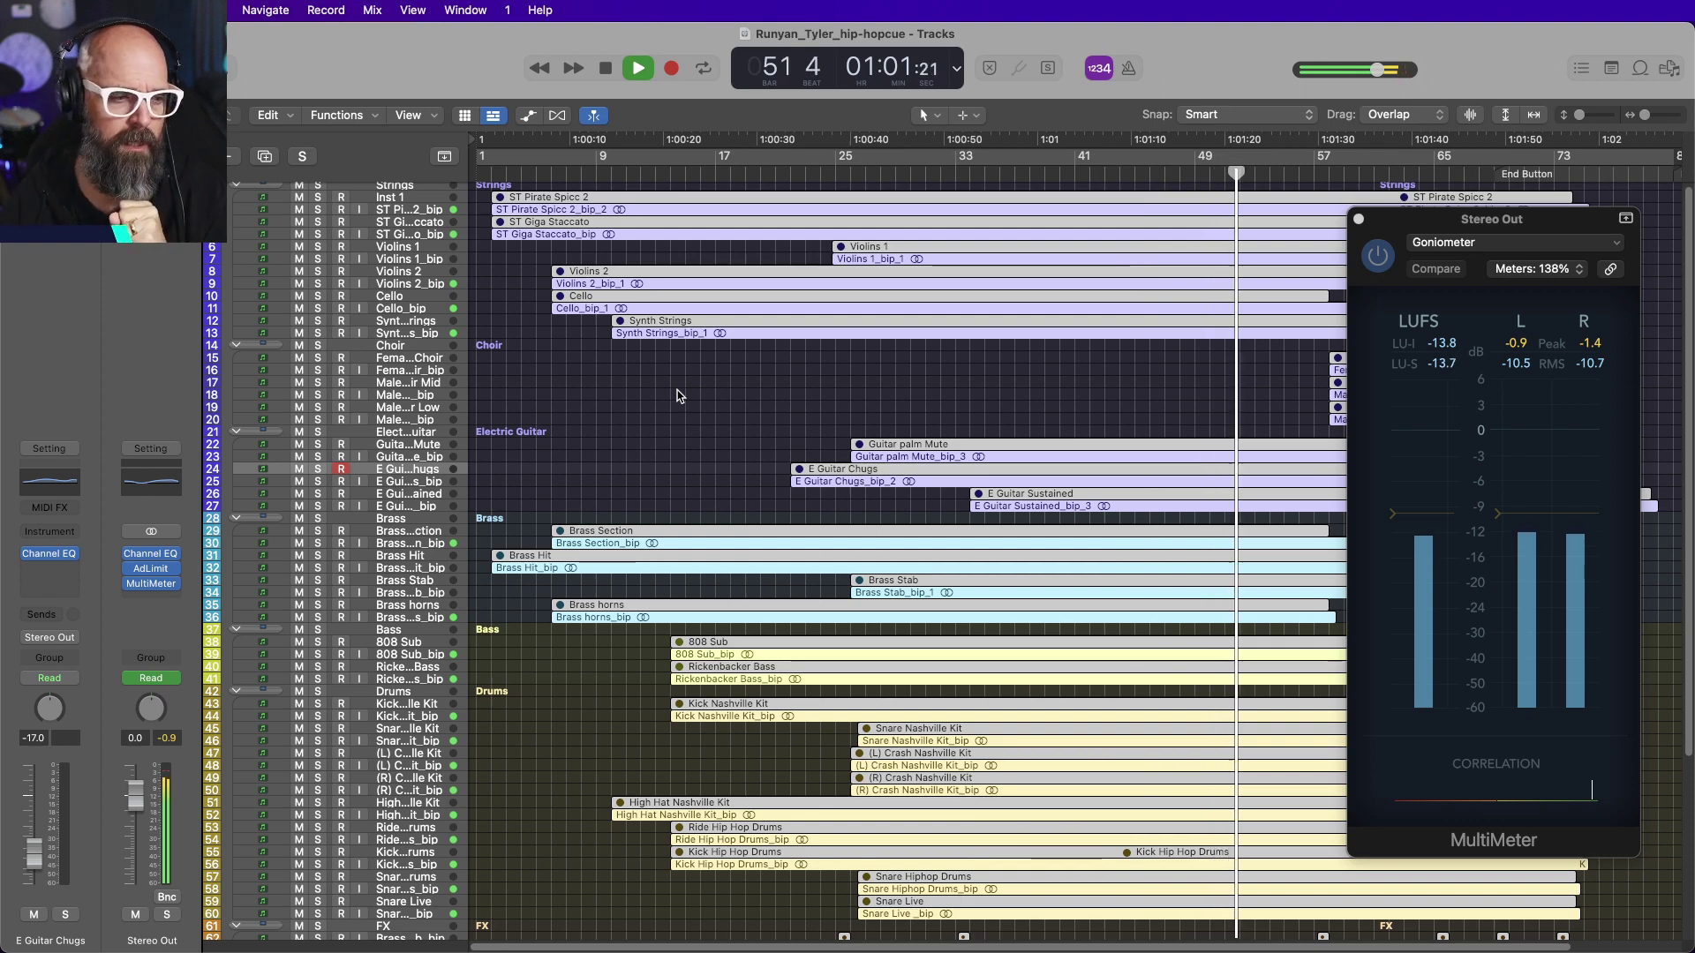
scroll(971, 459, down, 5)
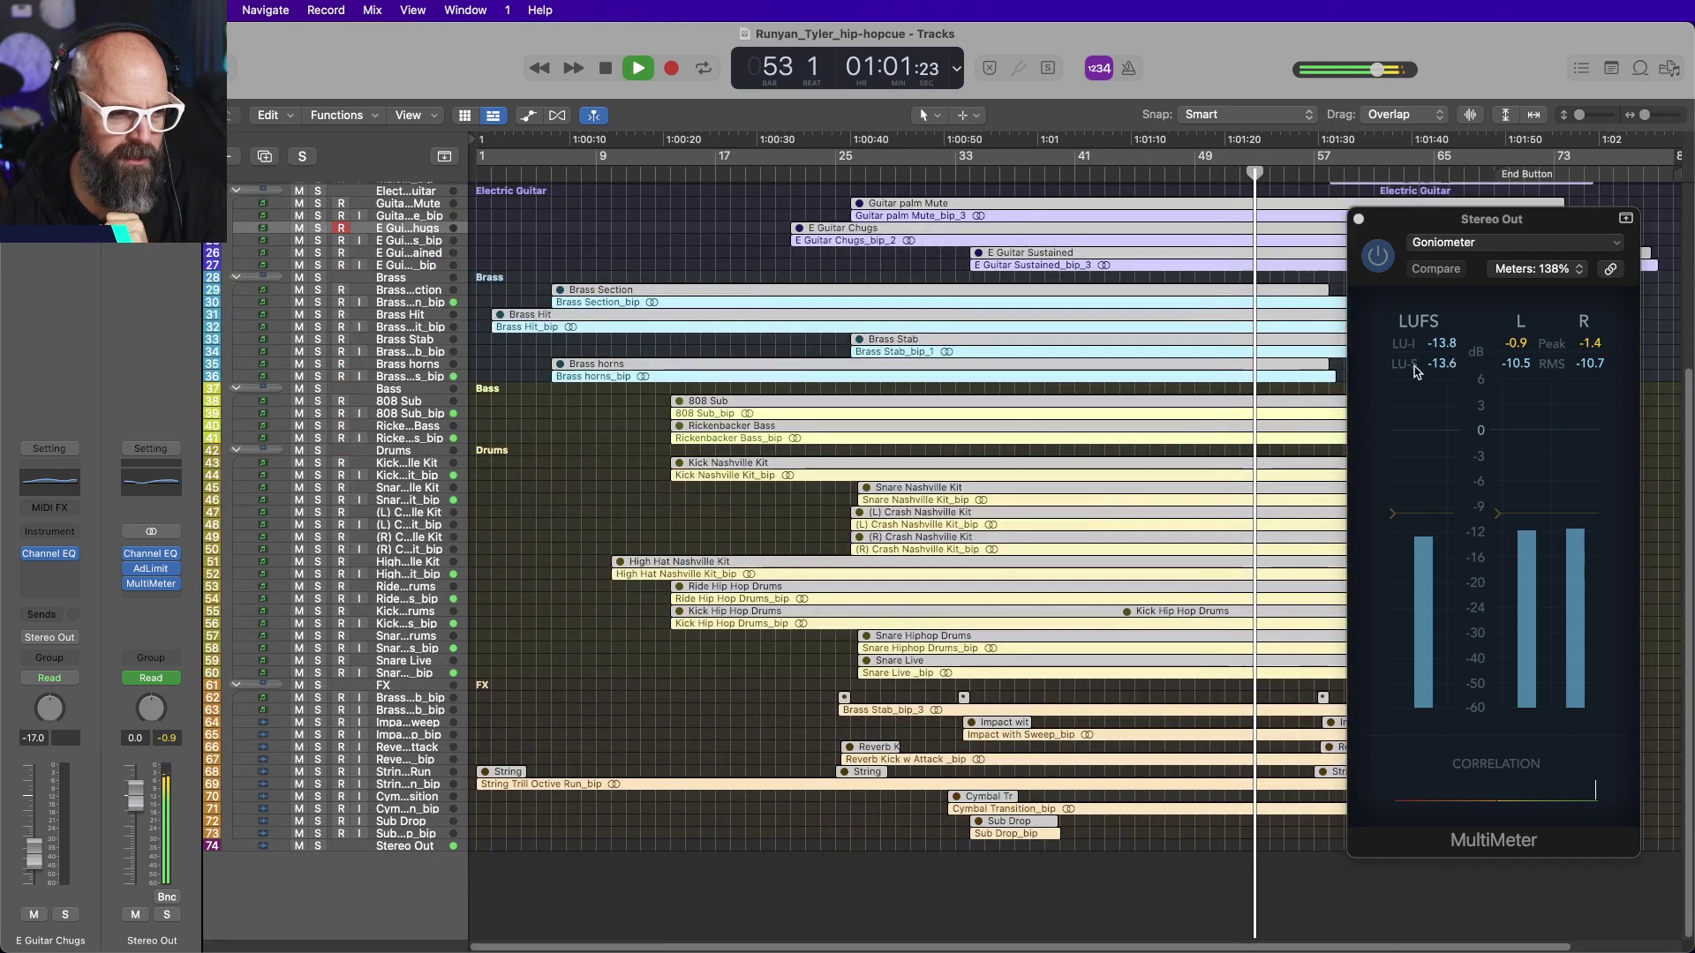
drag(1513, 219, 263, 251)
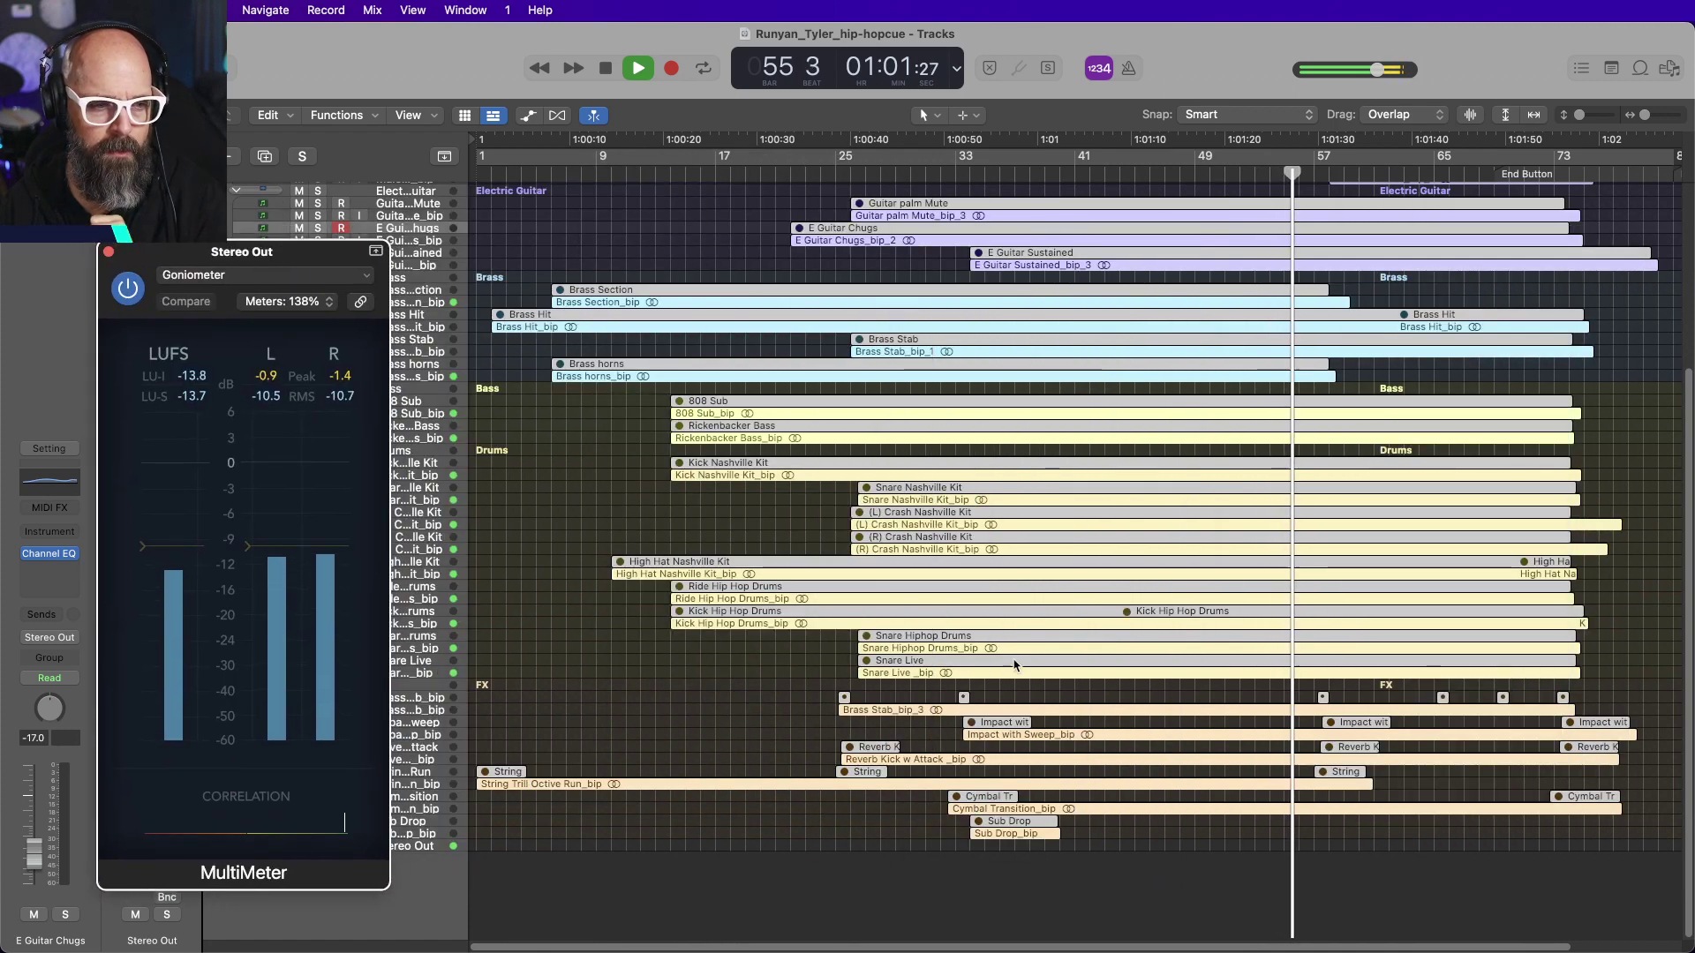
Examine the enlarged Electric Guitar regions, return to the full arrangement view and close the MultiMeter window.
scroll(1055, 666, up, 5)
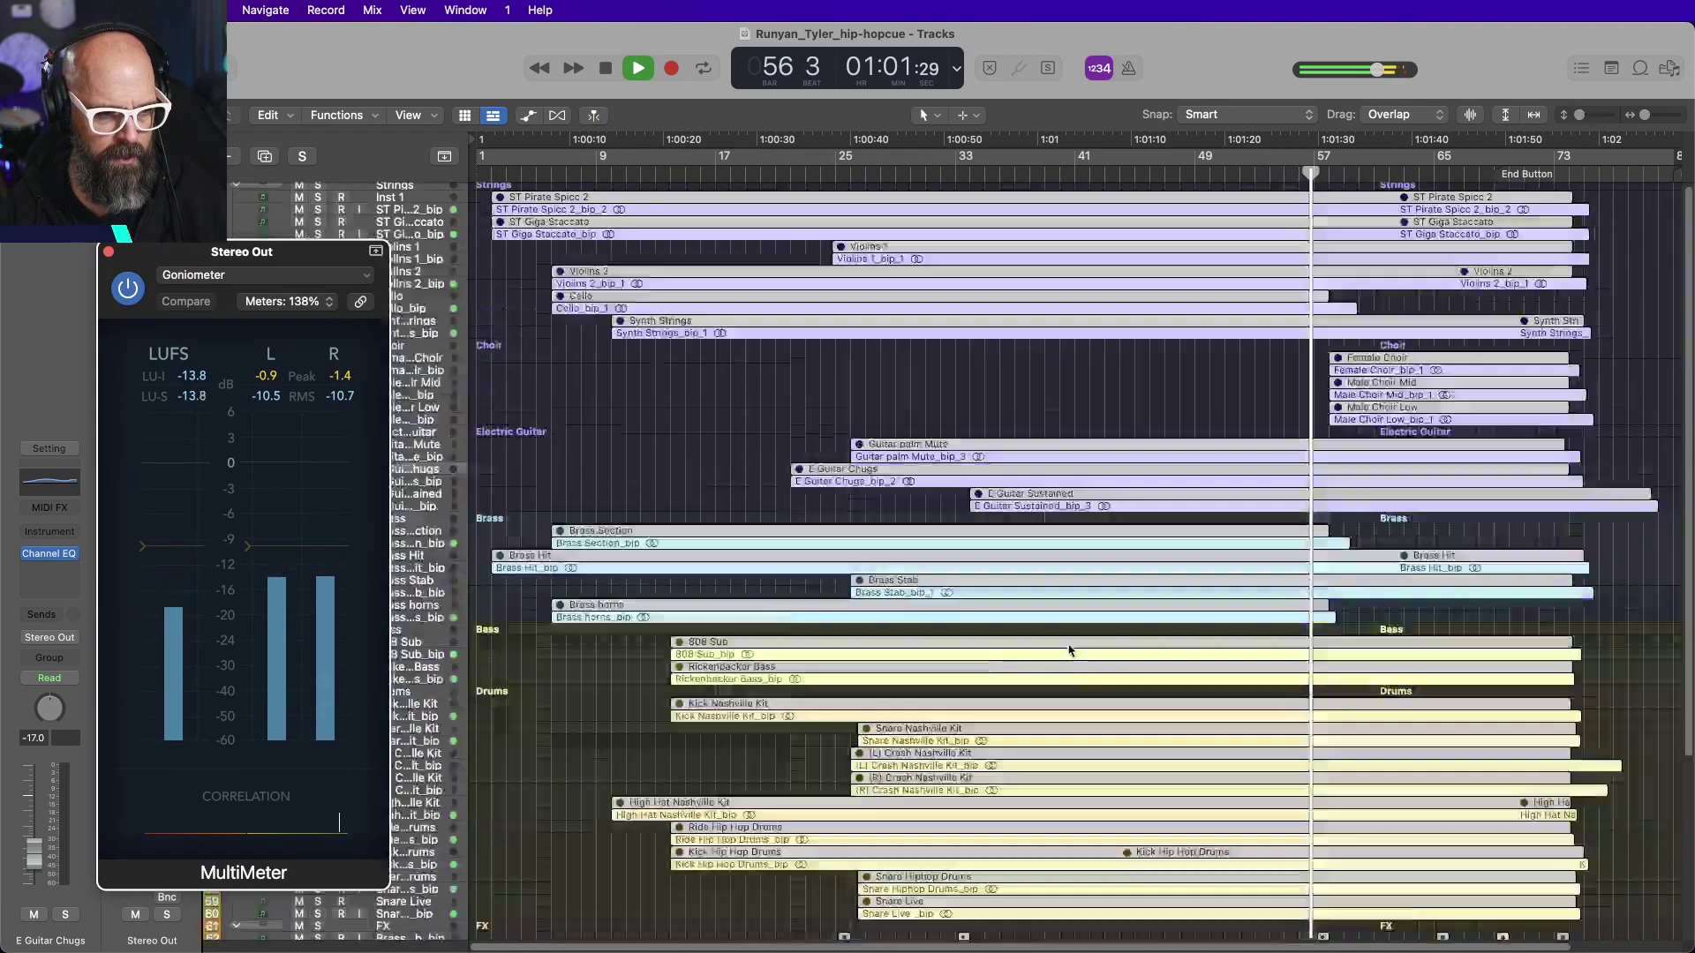
scroll(1068, 650, down, 3)
key(super+Down)
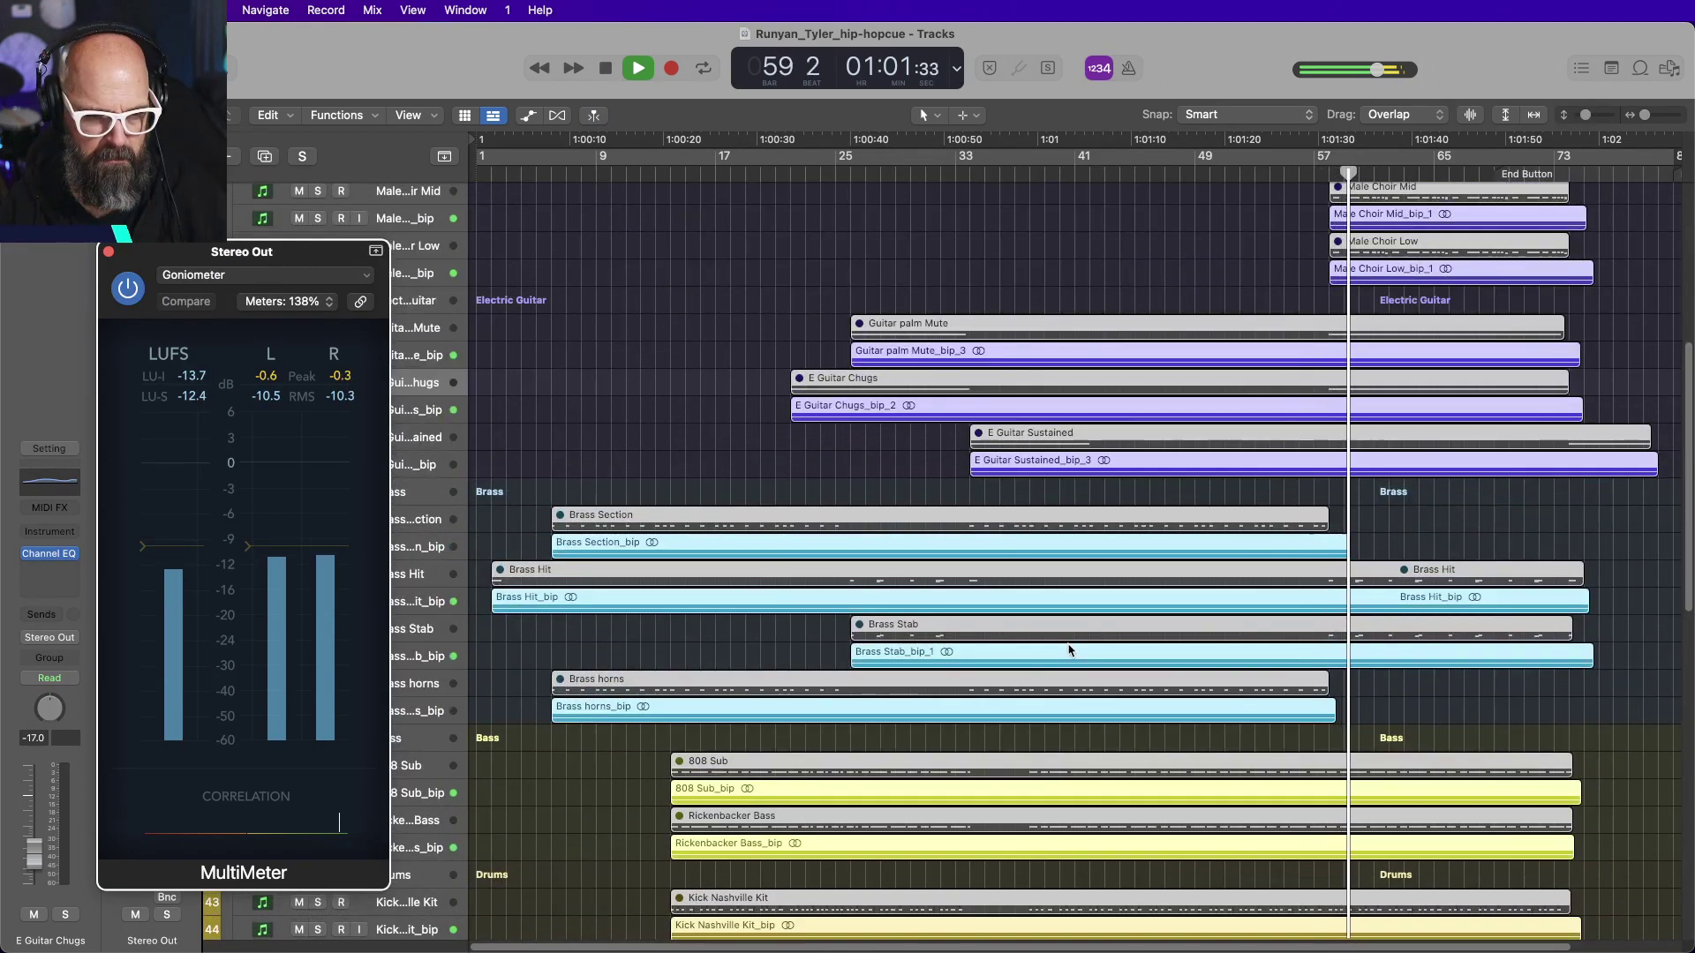
key(super+Down)
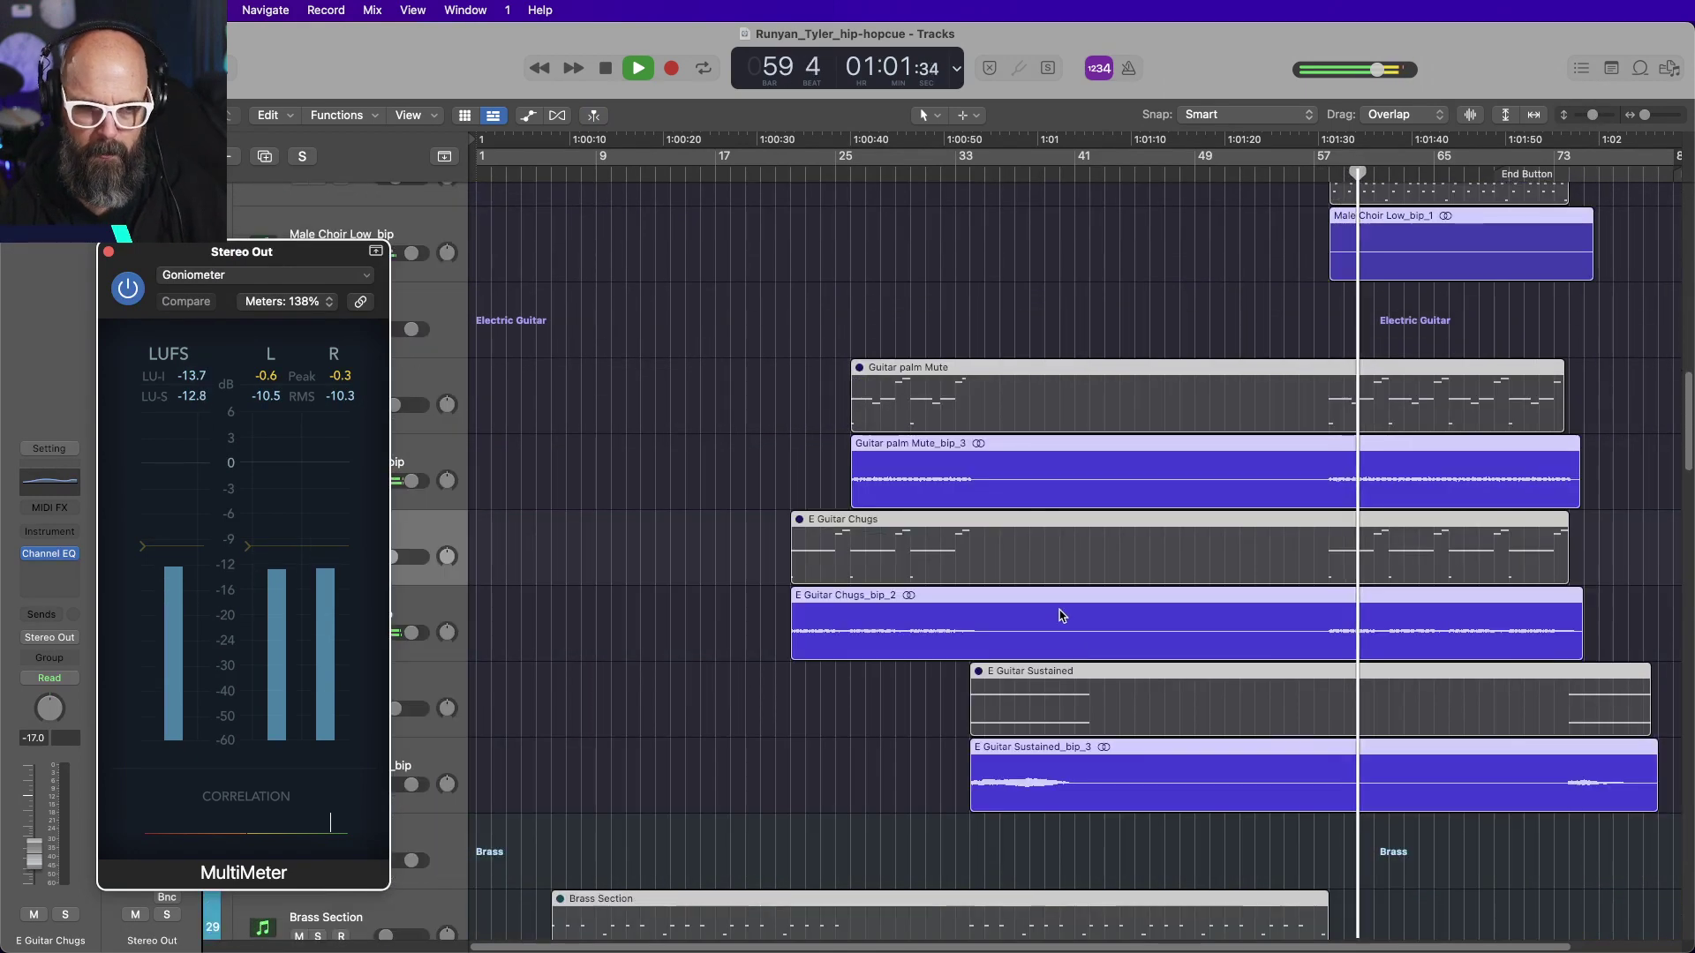
click(760, 466)
key(z)
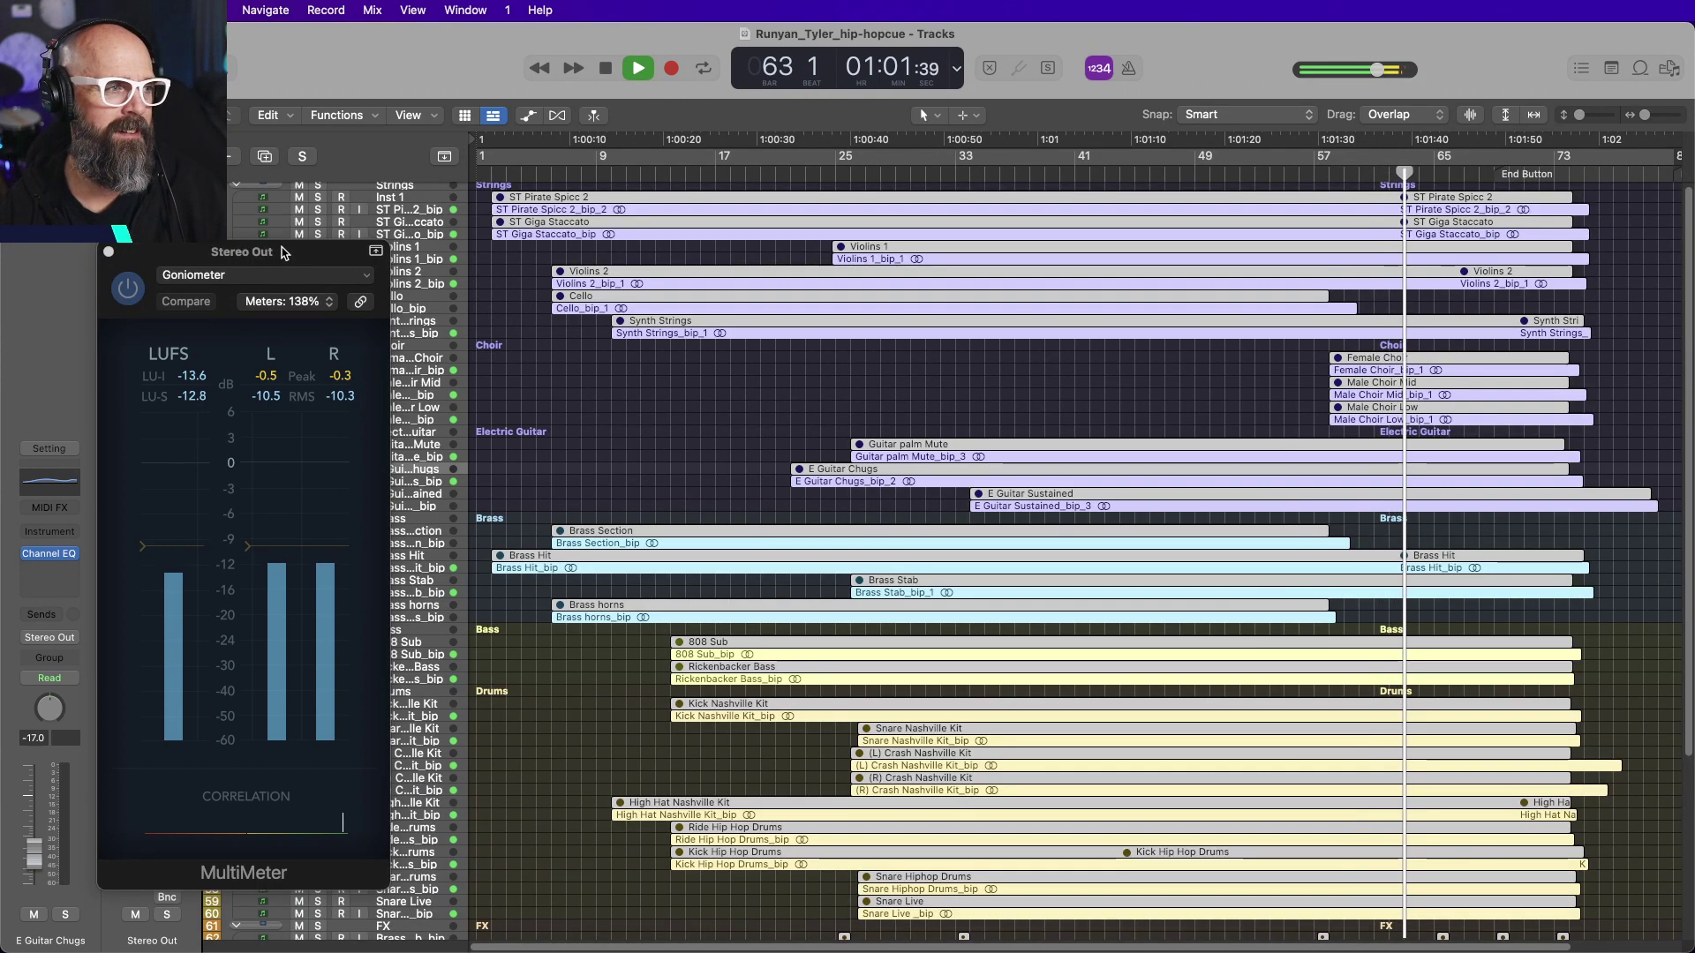
drag(153, 250, 121, 261)
click(77, 262)
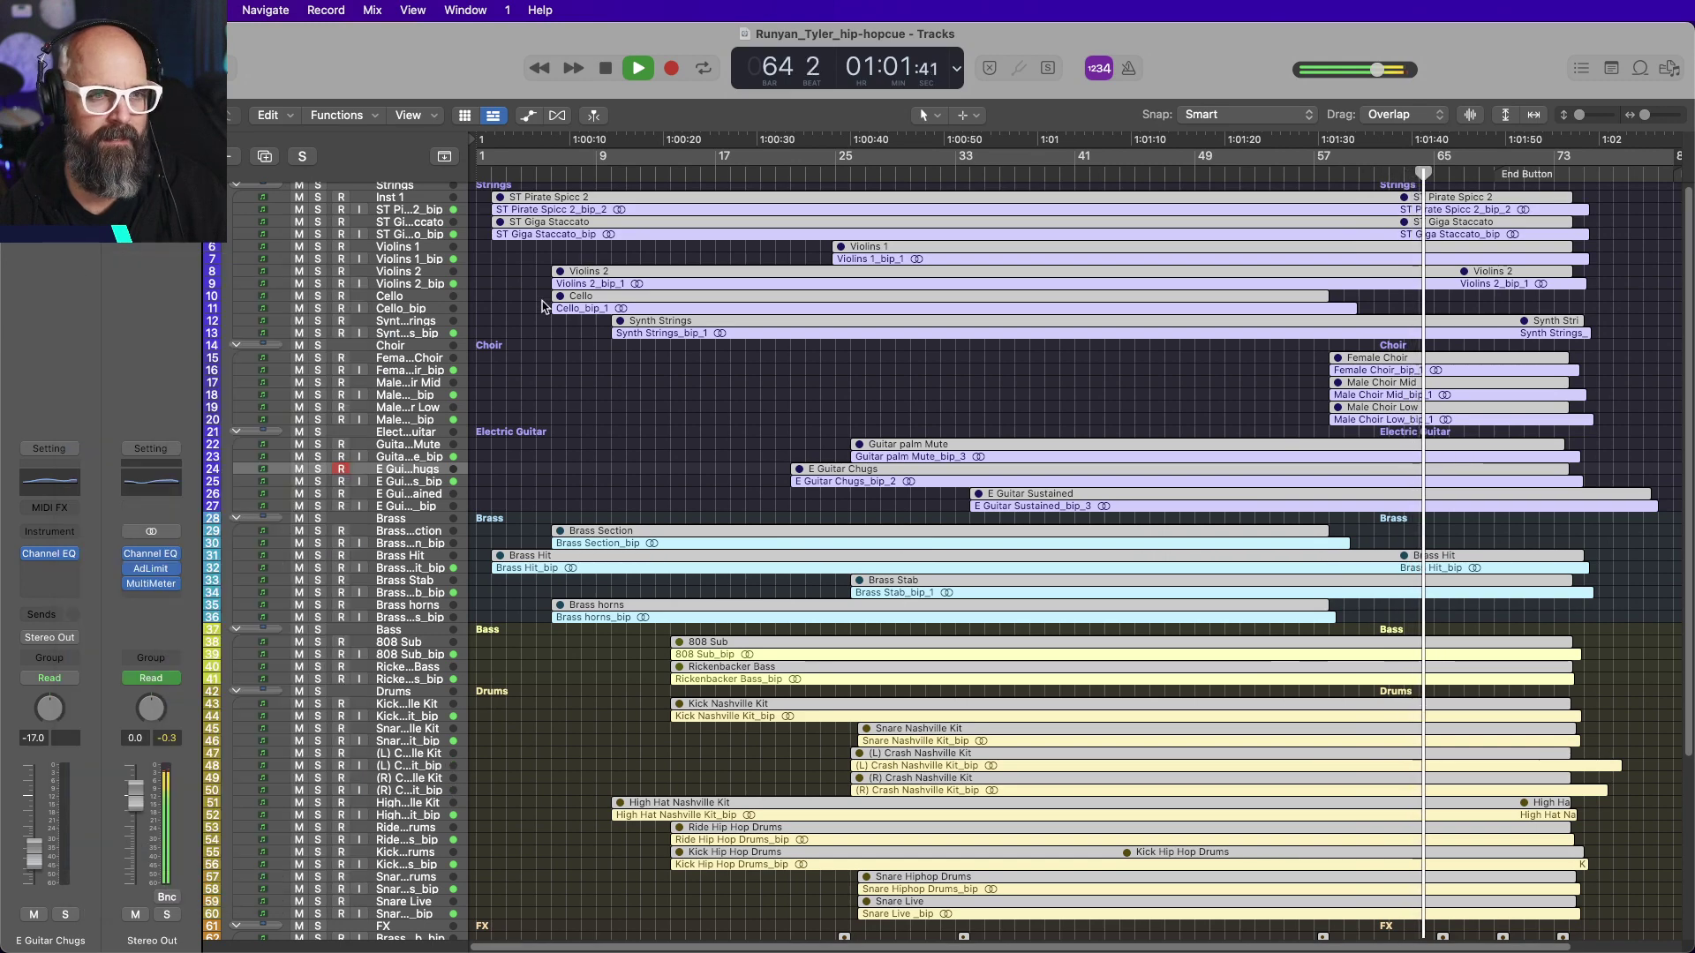